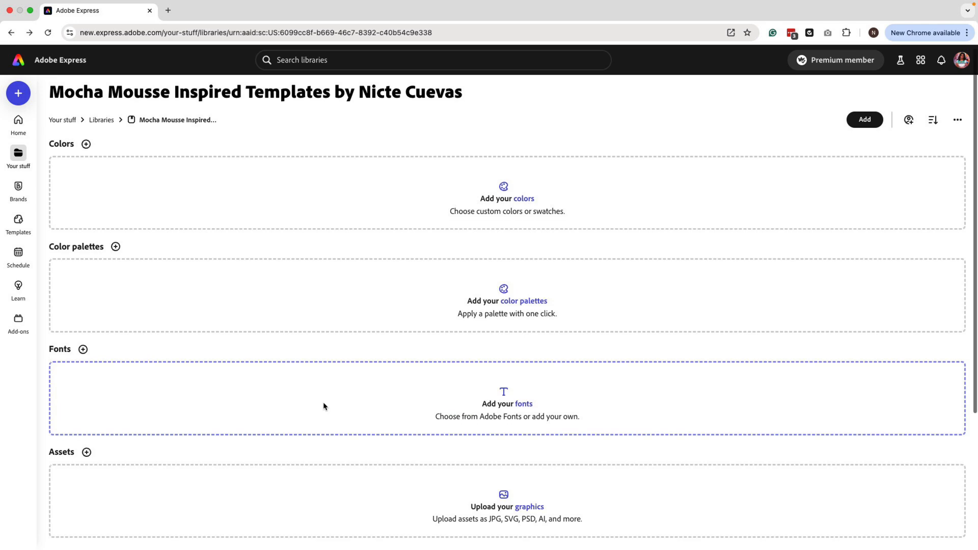
Step: Start a new file from the 3 Sales templates entry in the Mocha Mousse Inspired Templates library
scroll(324, 406, "down", 5)
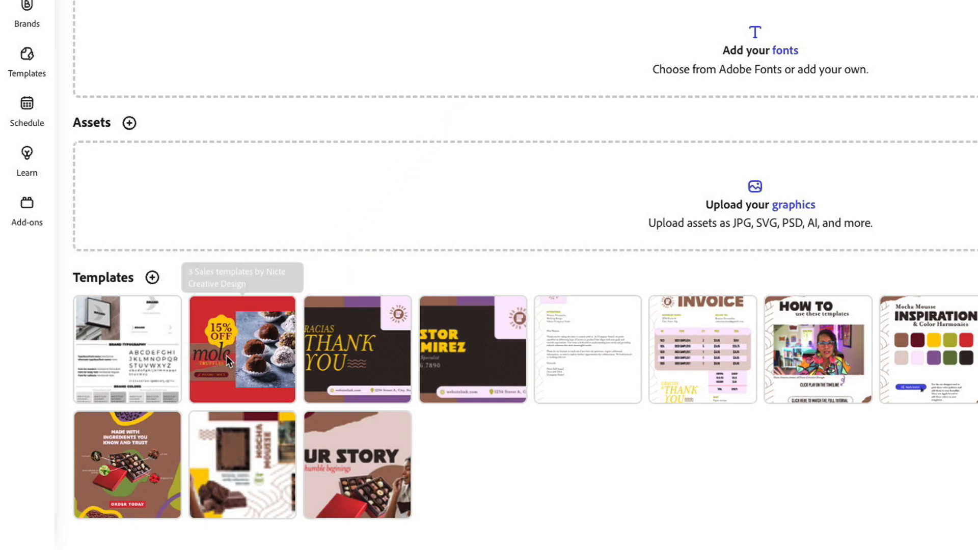
left_click(226, 357)
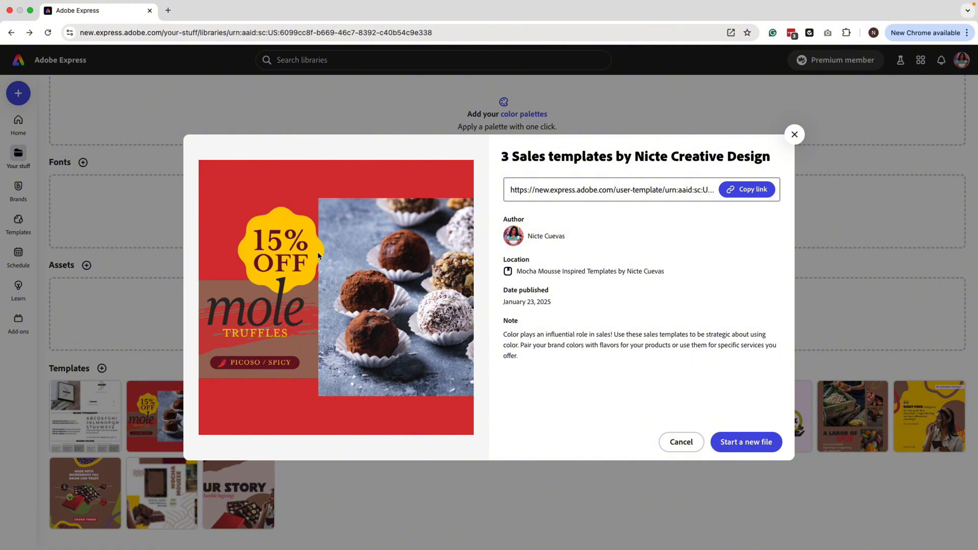
left_click(762, 443)
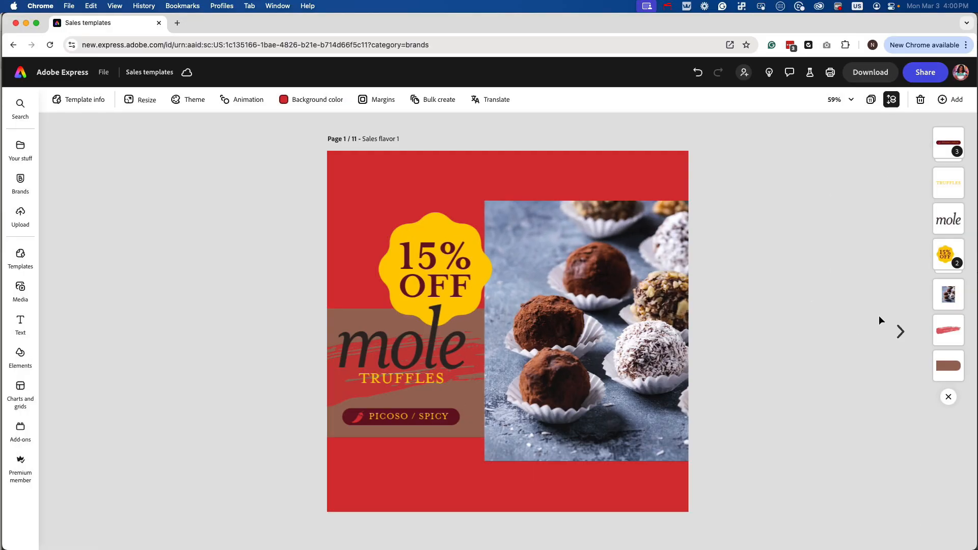
Step: Look through the sales template's pages, from the truffle flavor designs to the Sales Membership designs
left_click(901, 332)
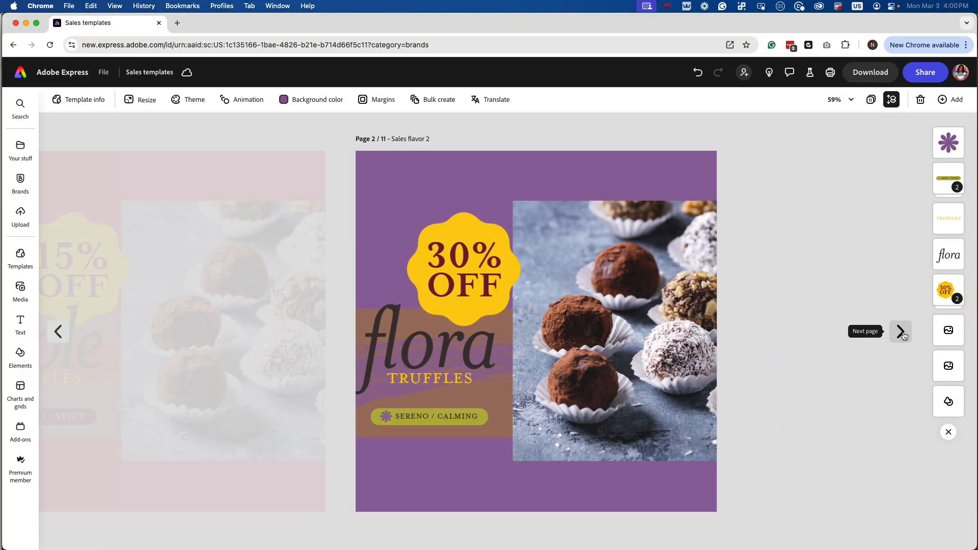
left_click(901, 332)
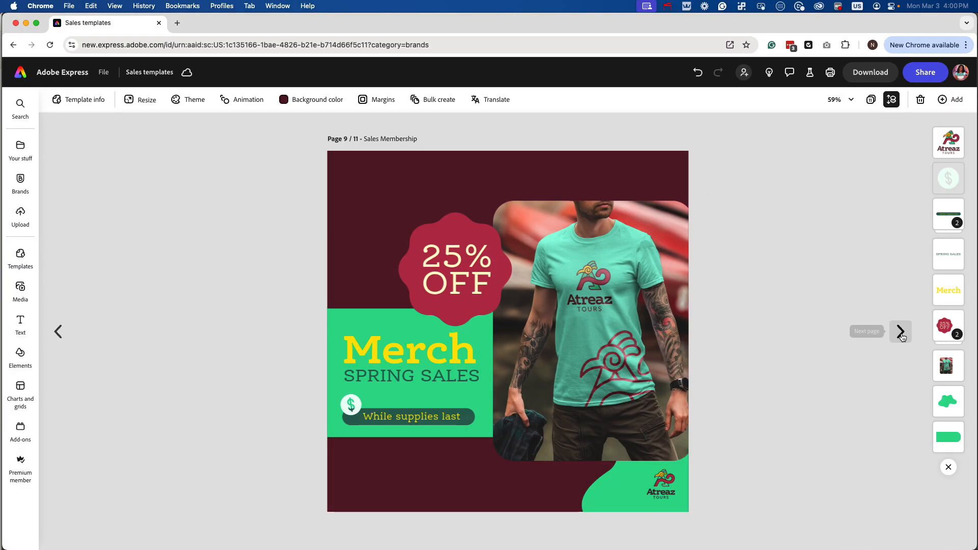
left_click(900, 332)
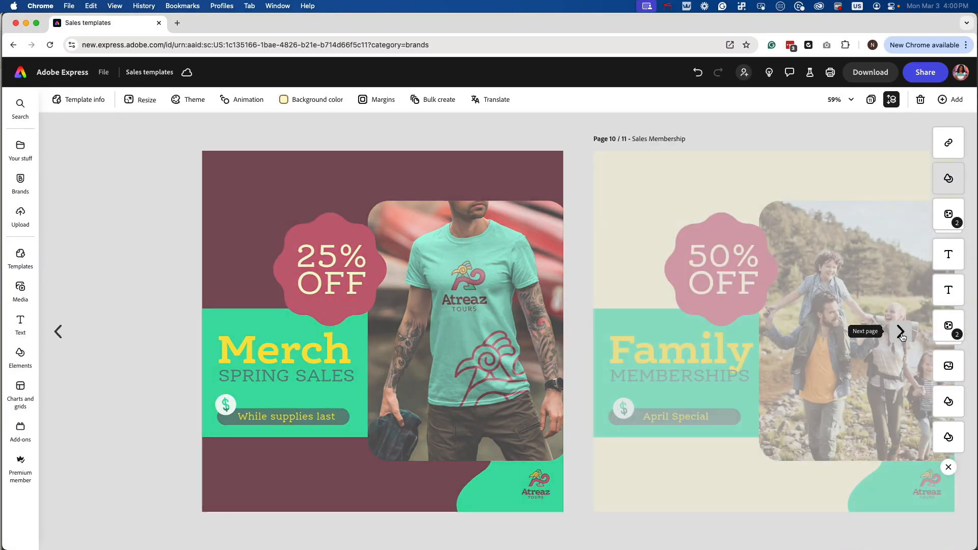
left_click(900, 332)
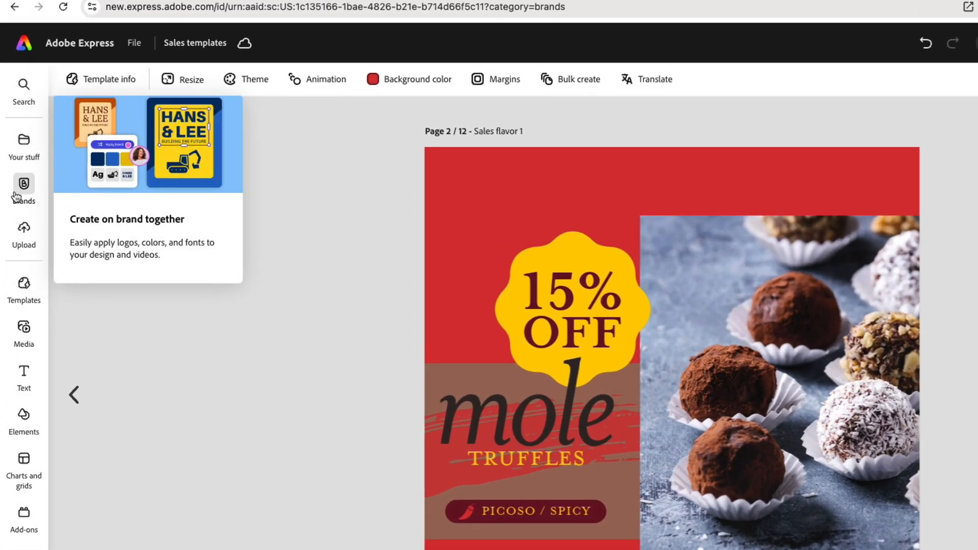
Step: Apply the Atreaz Tours brand to the Sales flavor 1 page, shuffling until the background is green with a yellow badge
left_click(20, 193)
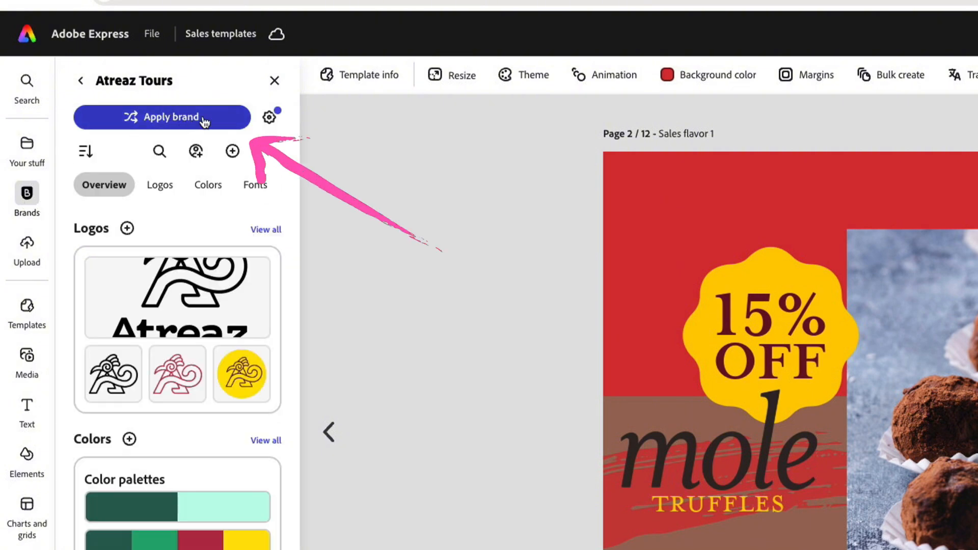
left_click(204, 122)
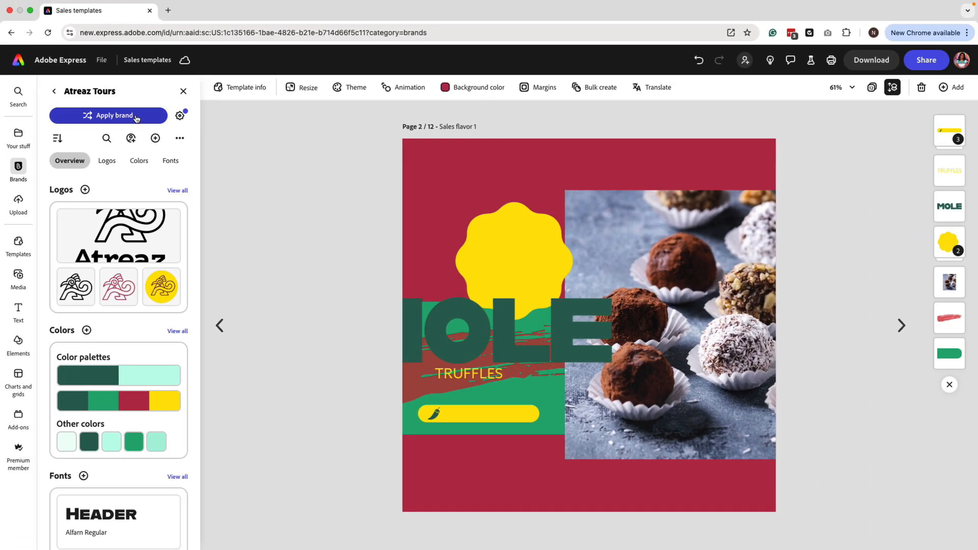
left_click(204, 121)
left_click(135, 116)
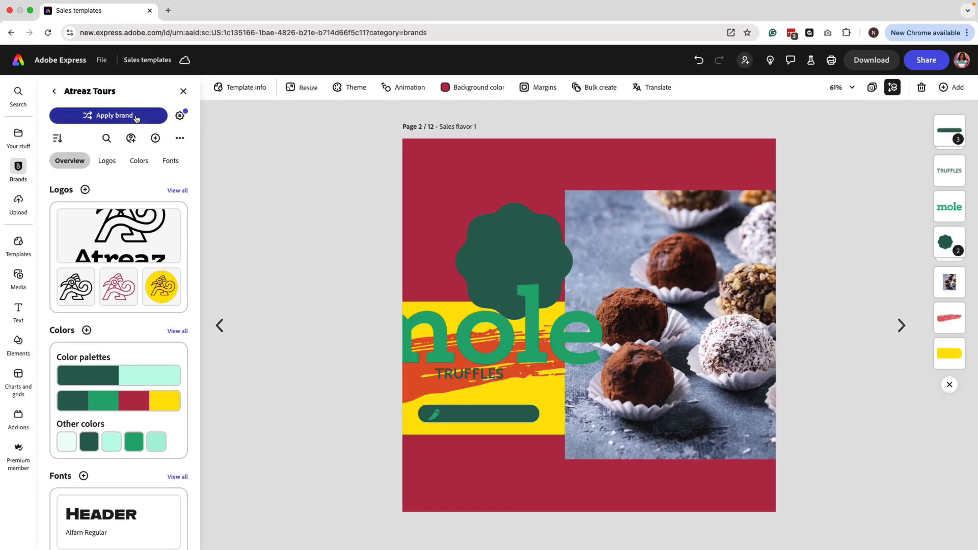
left_click(135, 117)
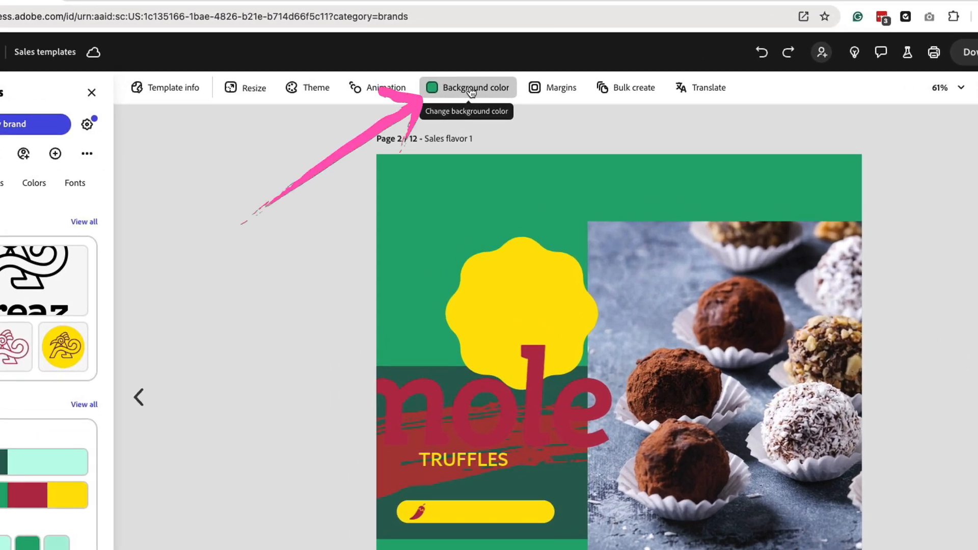
Step: Change the page's background color to the pale yellow brand swatch #FFFACD
left_click(471, 93)
scroll(447, 440, "down", 2)
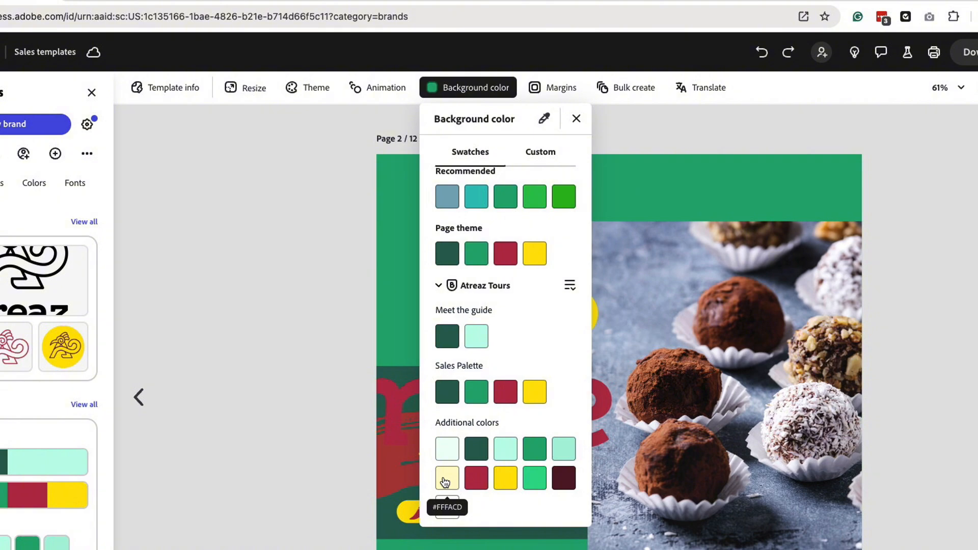
left_click(447, 478)
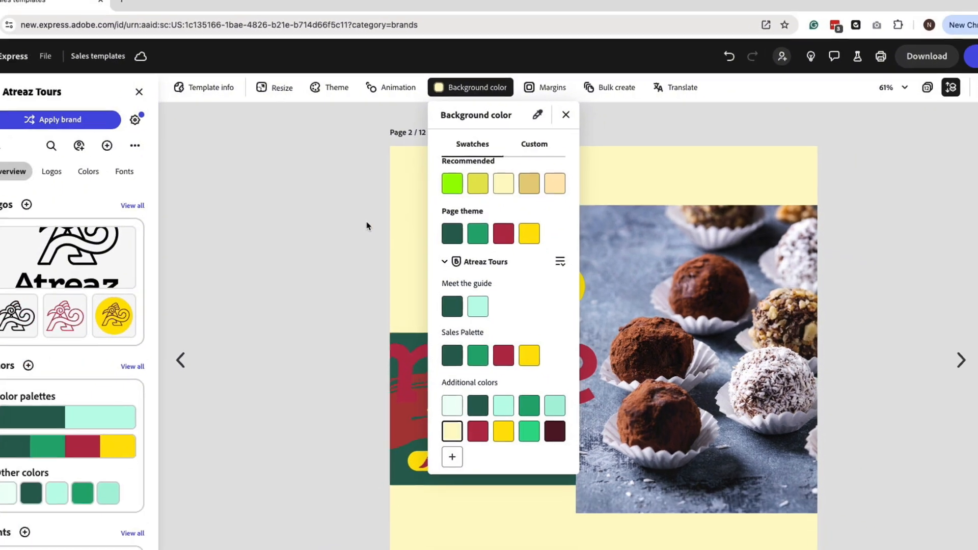
left_click(347, 239)
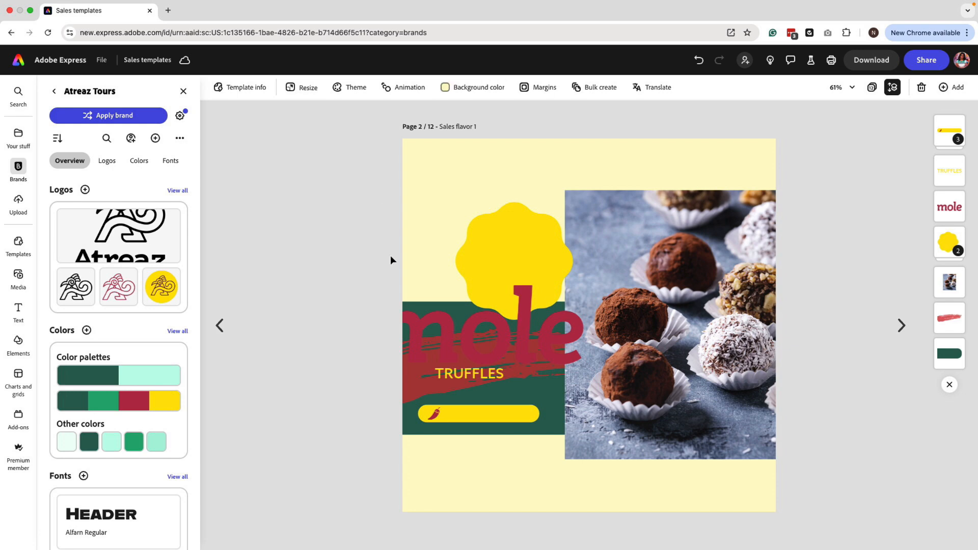
Step: Fill the dark green panel behind the heading with the medium green from the brand's additional colors
left_click(408, 424)
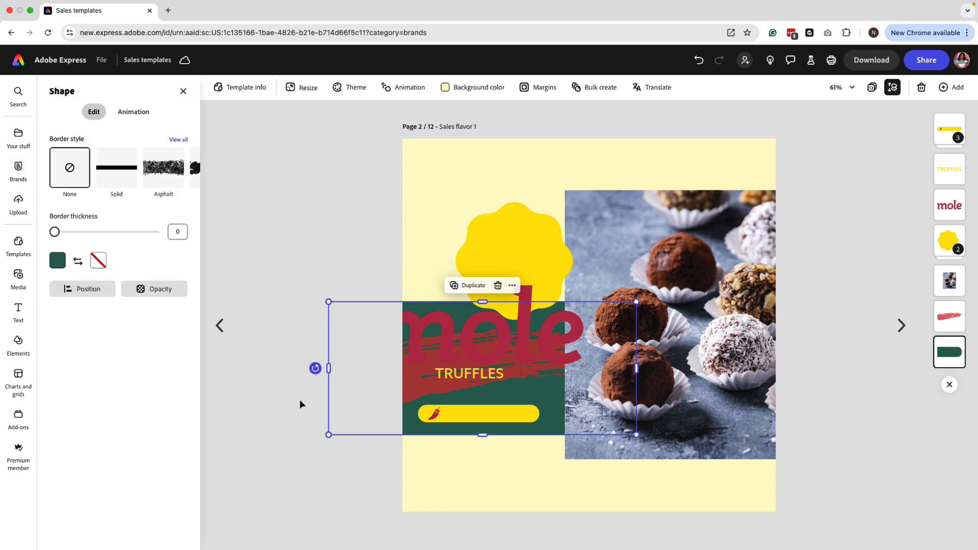
left_click(58, 260)
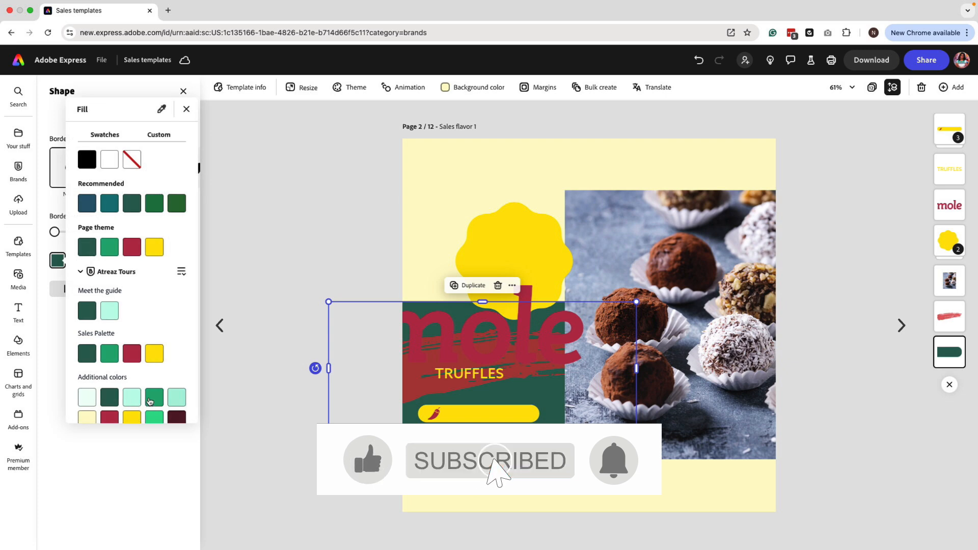
left_click(153, 371)
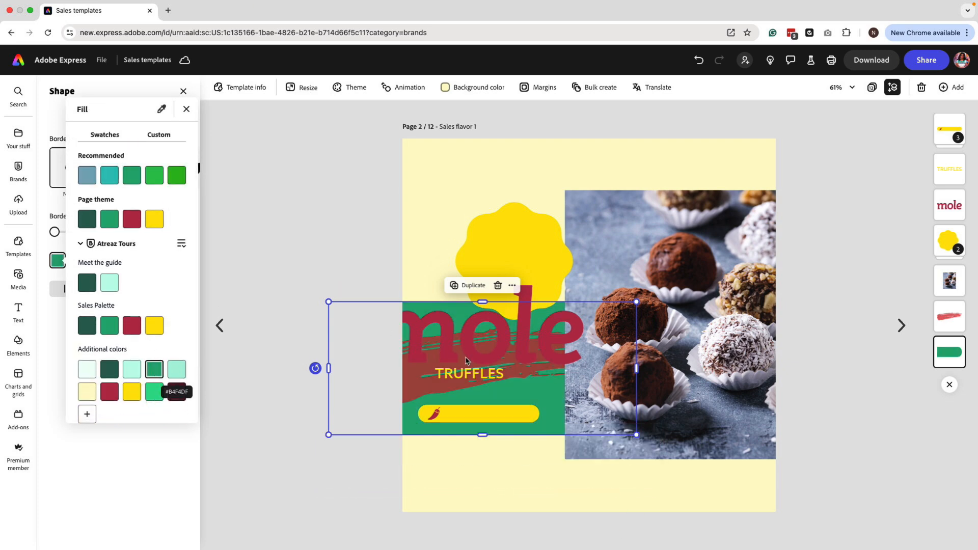
Step: Replace the heading "mole" with "Family" and widen its text box so the word fits on one line
left_click(485, 342)
double_click(534, 332)
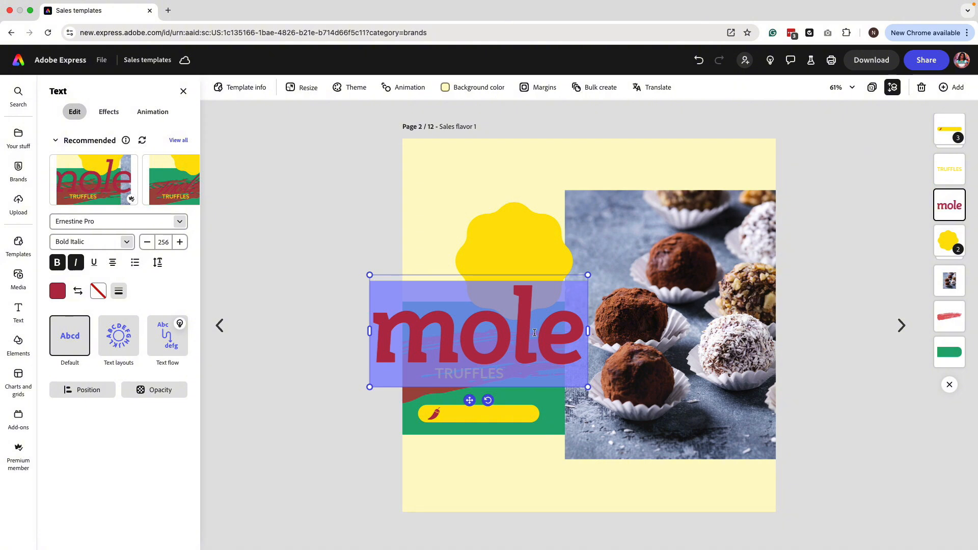
type("FAmily mam")
key("BackSpace")
key("BackSpace")
key("BackSpace")
key("BackSpace")
scroll(585, 306, "up", 5)
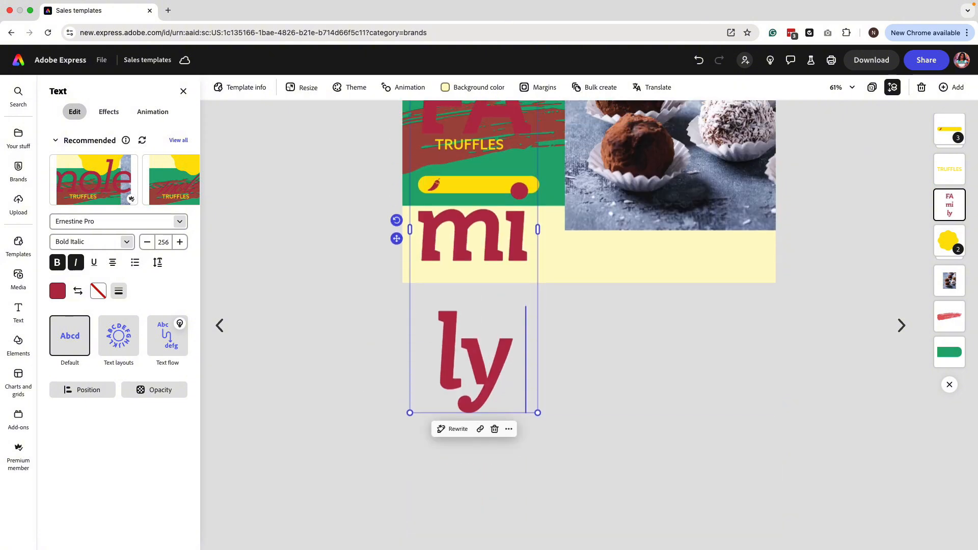
left_click_drag(536, 289, 786, 236)
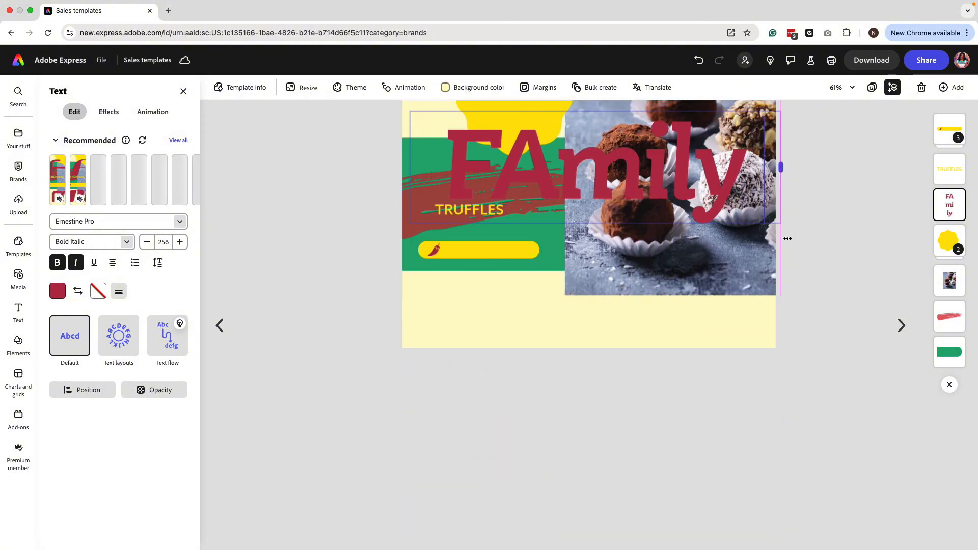
key("BackSpace")
type("a")
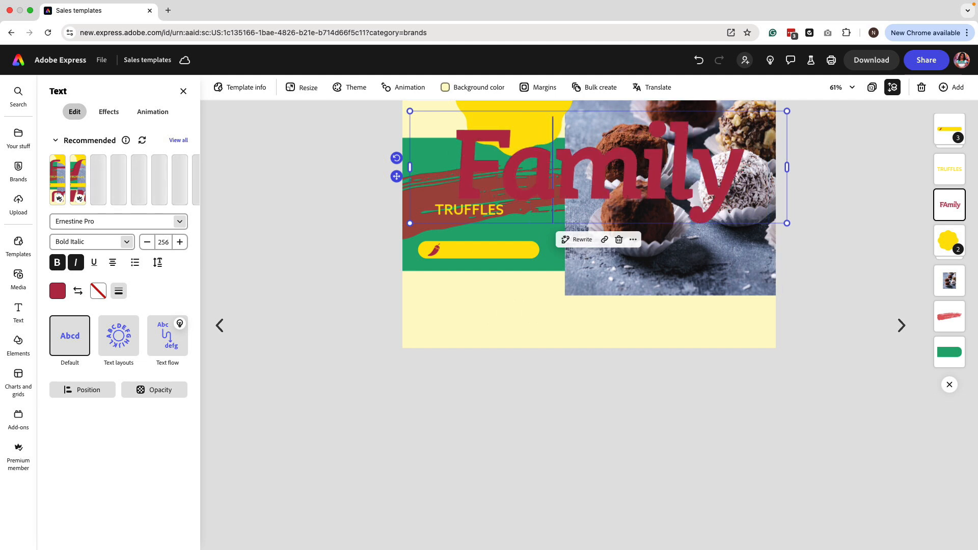
Step: Scale the "Family" heading down to size 119 on the green panel and delete the red brush stroke behind it
left_click_drag(785, 111, 585, 171)
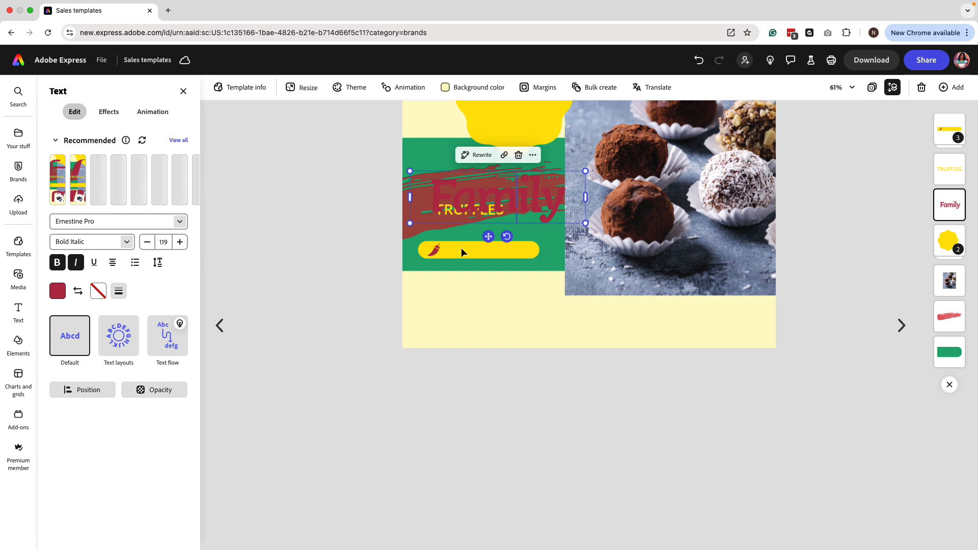
left_click_drag(481, 230, 479, 213)
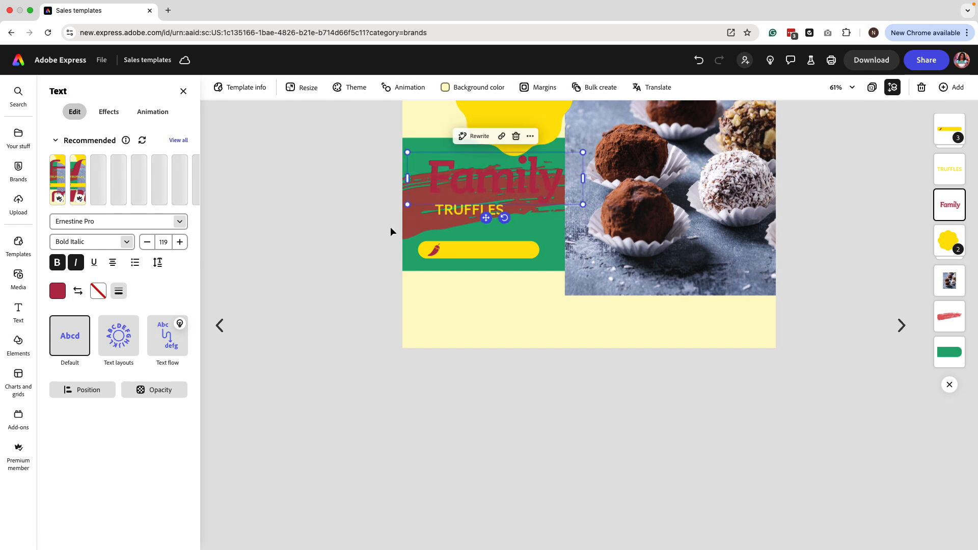
left_click(409, 224)
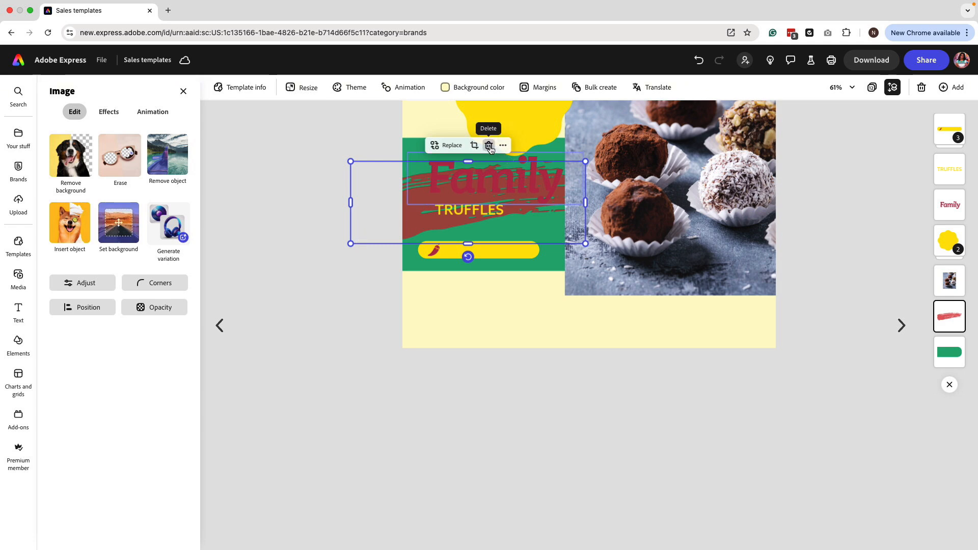
left_click(489, 146)
left_click(497, 167)
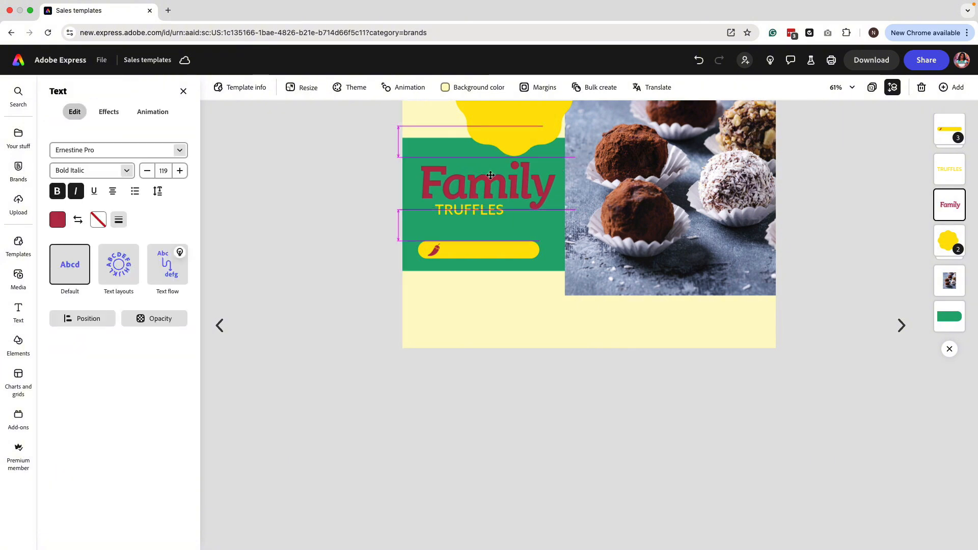
Step: Replace the "TRUFFLES" text with "MEMBERSHIP" and position it beneath the "Family" heading
double_click(465, 211)
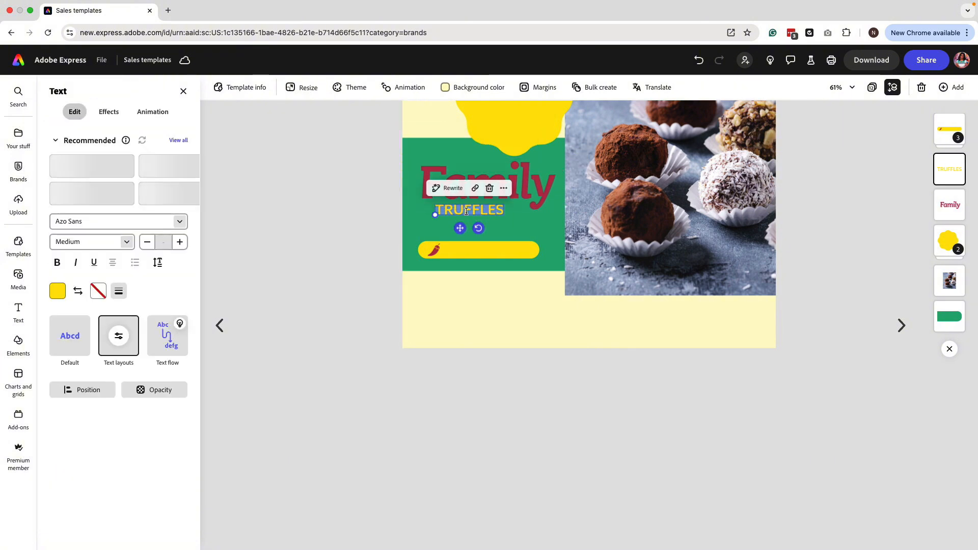
type("M")
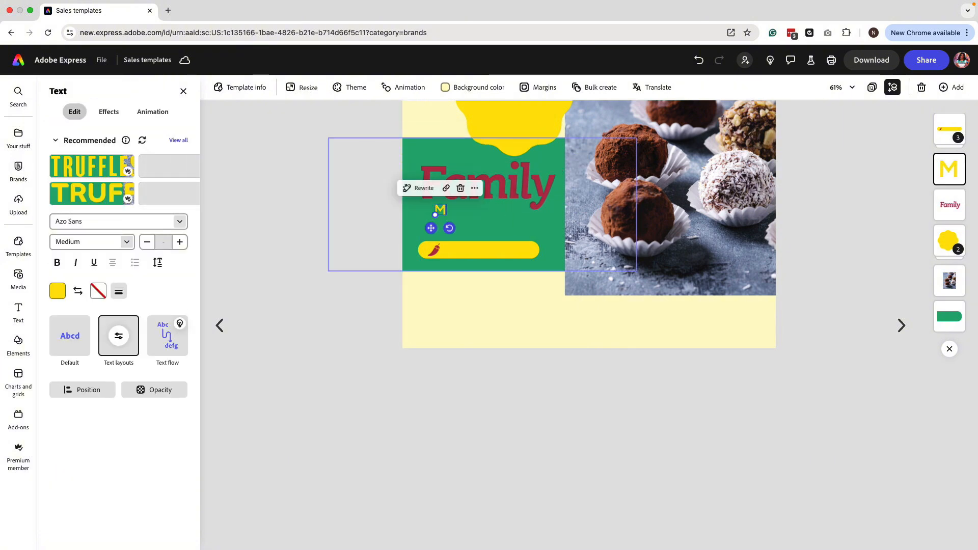
type("EMBERSHIP")
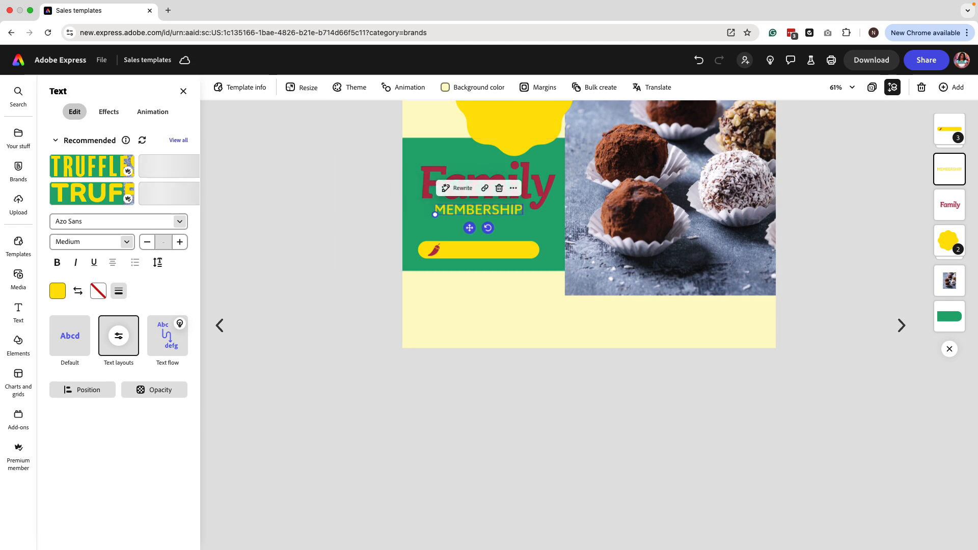
scroll(298, 227, "up", 4)
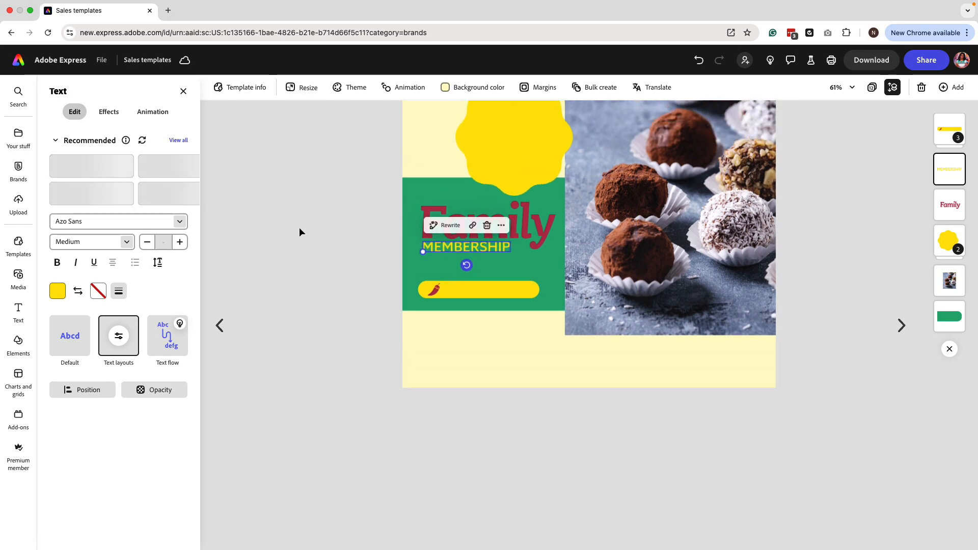
left_click(299, 228)
key("super+equal")
scroll(396, 218, "up", 1)
key("super+0")
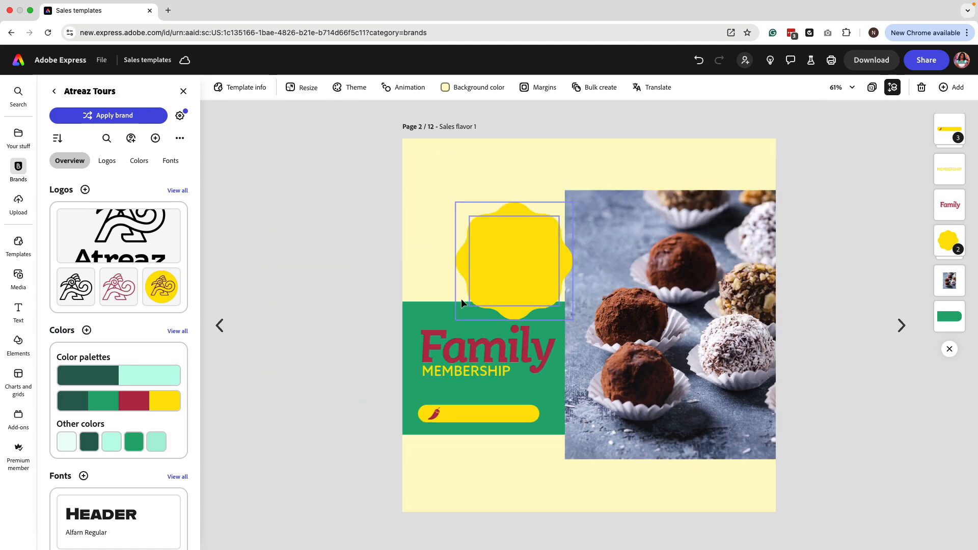
Step: Remove the italics from the "Family" heading and fill it with the yellow from the Sales Palette
left_click(455, 342)
left_click(58, 291)
left_click(88, 427)
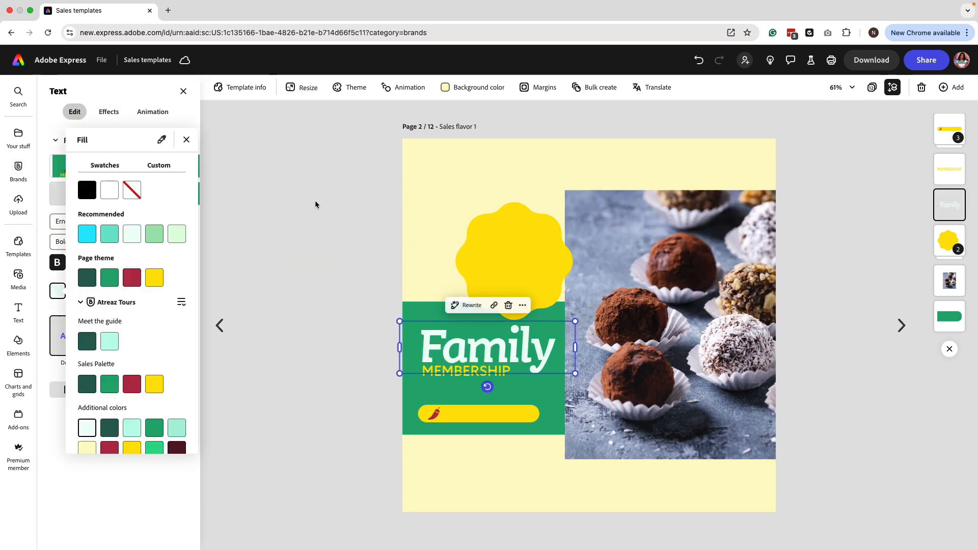
left_click(316, 202)
key("super+i")
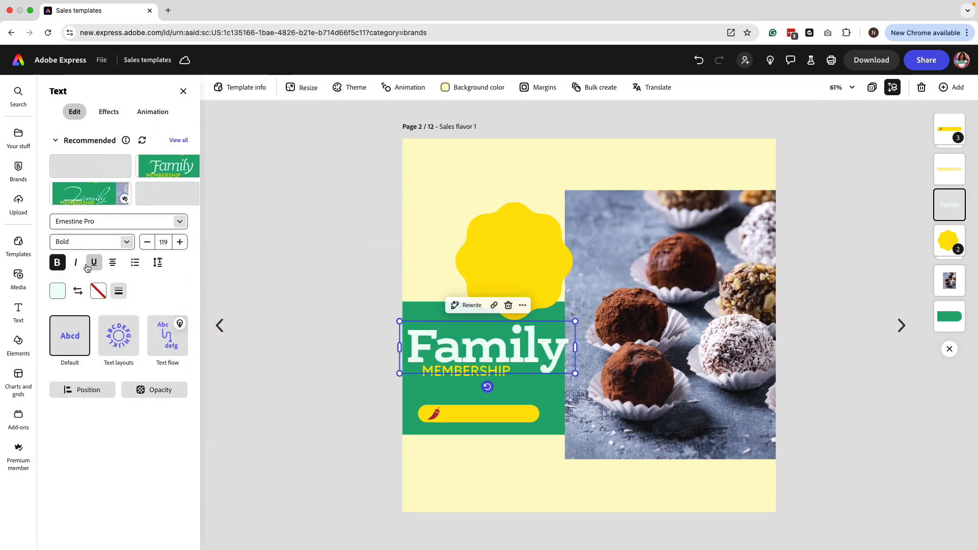
left_click(58, 291)
left_click(159, 385)
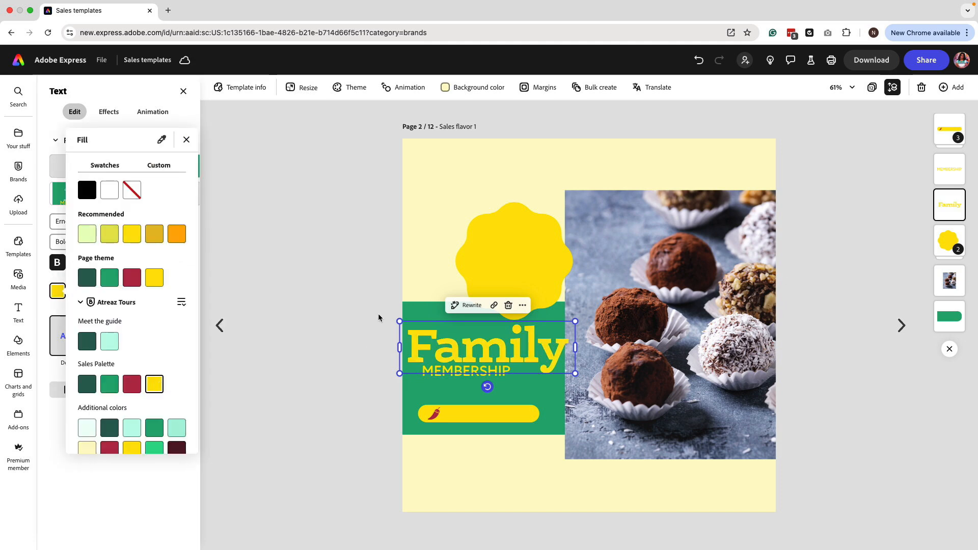
Step: Line up the "Family" and "MEMBERSHIP" texts along their left edges on the green panel
left_click(454, 371)
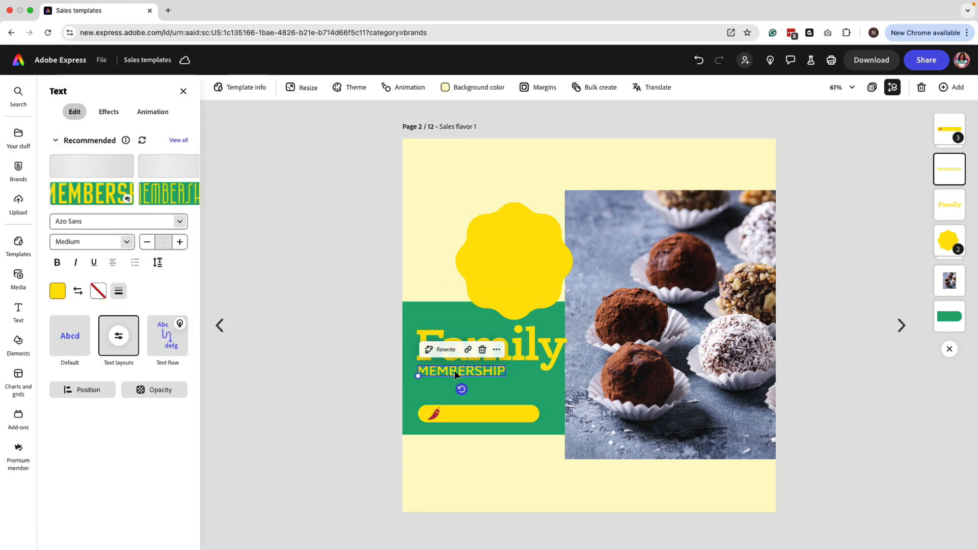
left_click(396, 328)
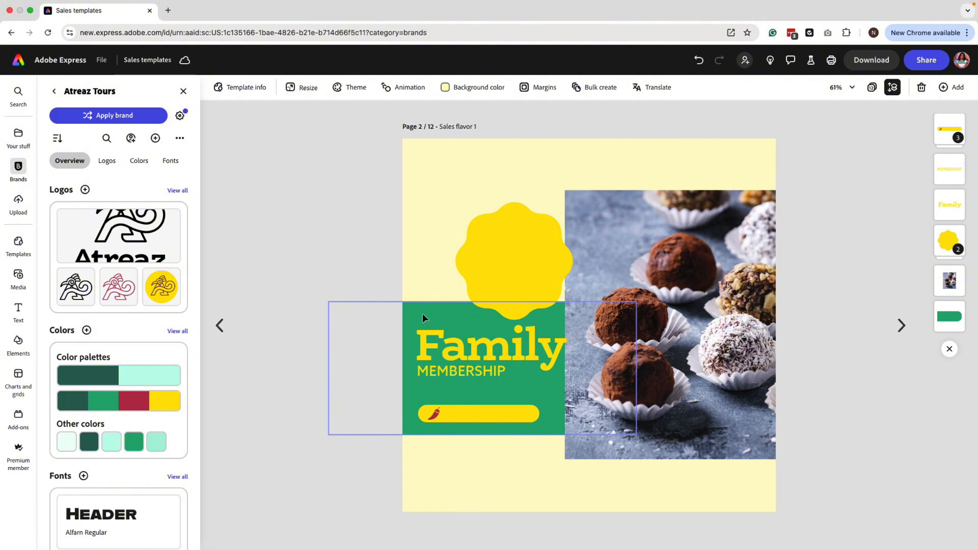
Step: Change the text beneath the "Family" heading to "MEMBERSHIPS" in a dark green slab-serif font, about as wide as the heading
left_click(429, 372)
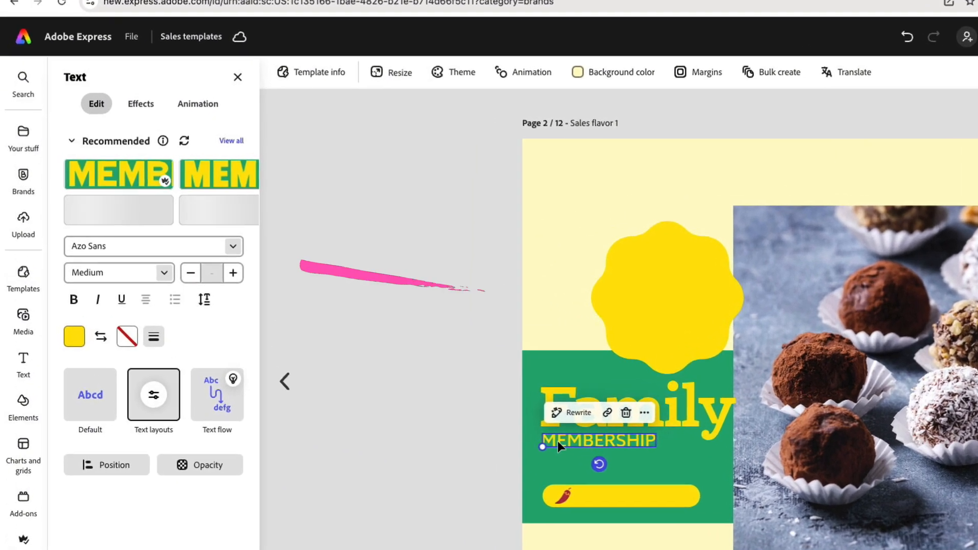
left_click(164, 273)
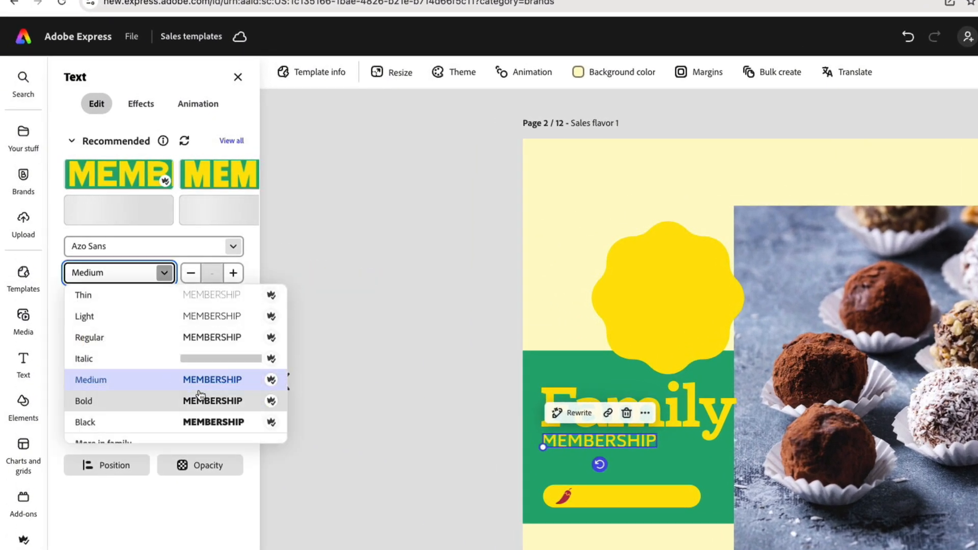
left_click(348, 262)
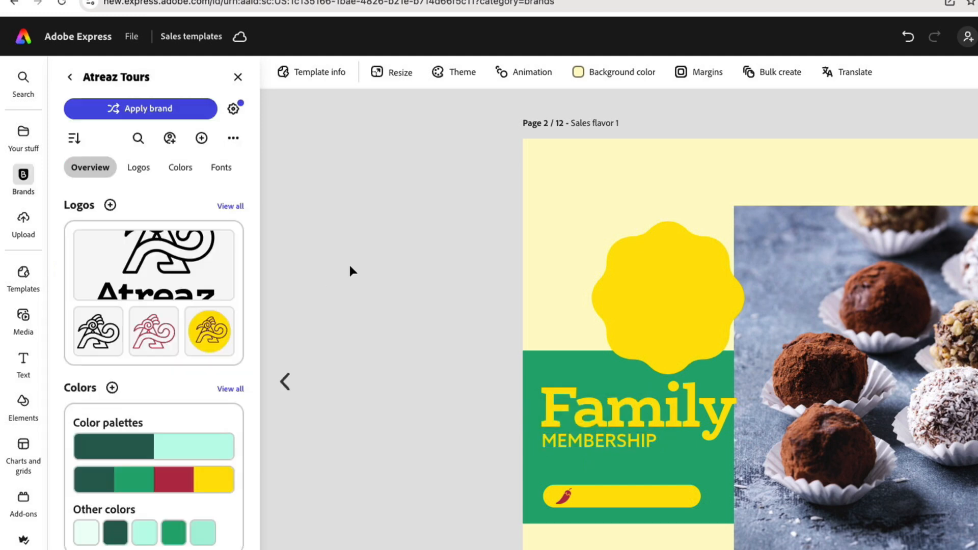
left_click(597, 405)
left_click(591, 436, "shift")
Step: Fill the green panel behind the "Family" heading with the brighter green from the Atreaz Tours brand colors
left_click(536, 369)
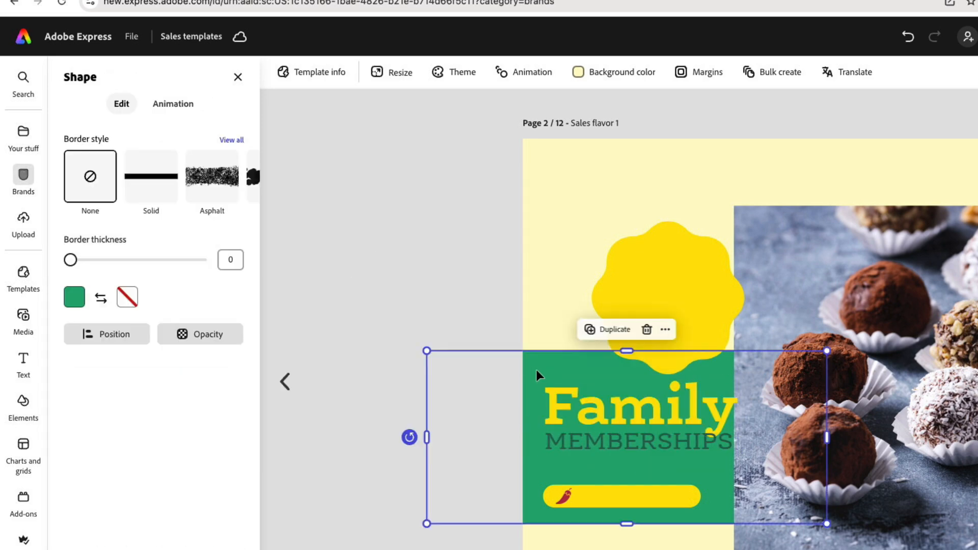
left_click(75, 301)
left_click(199, 505)
left_click(418, 291)
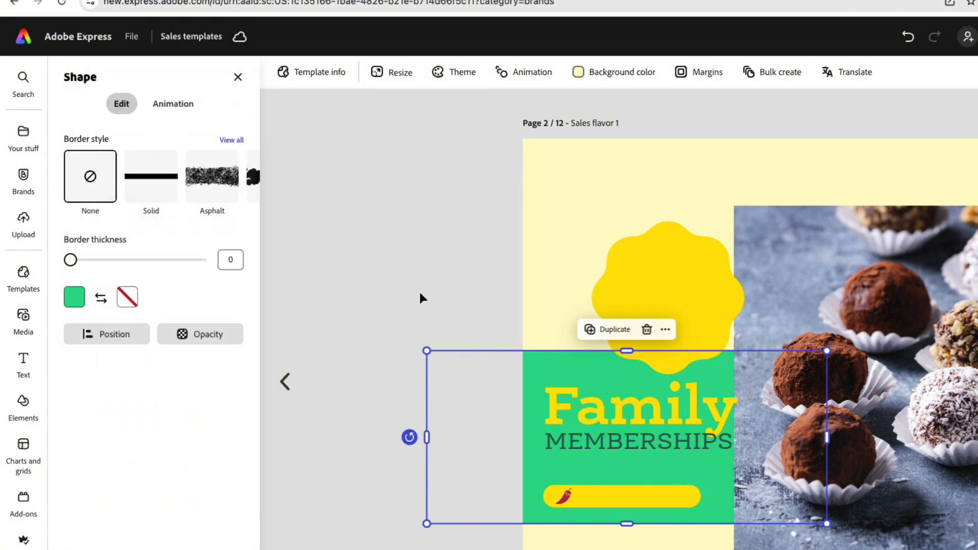
left_click(419, 291)
Step: Fill the "15% OFF" text on the badge with the pale yellow from the brand's additional colors
left_click(654, 281)
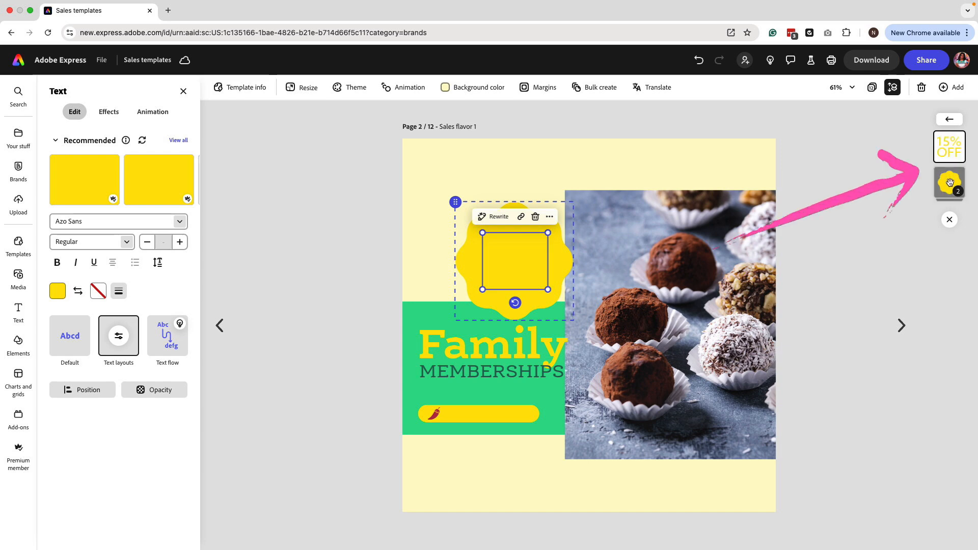
left_click(58, 290)
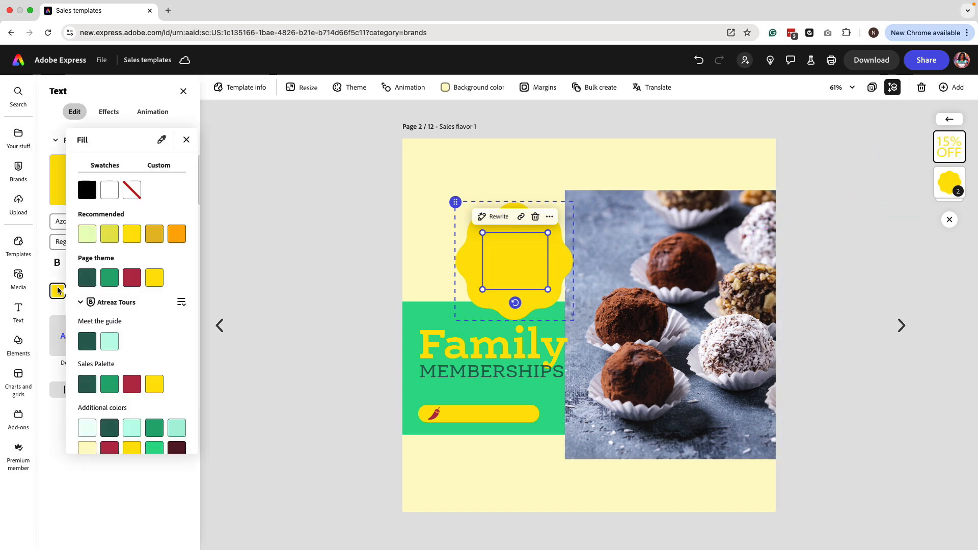
left_click(85, 428)
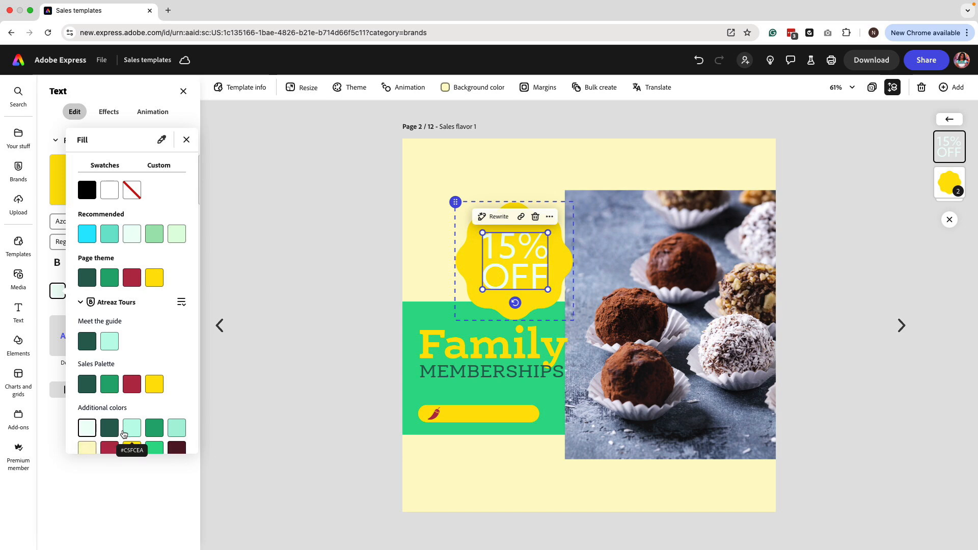
left_click(87, 447)
left_click(271, 221)
Step: Fill the scalloped badge icon behind the "15% OFF" text with the red from the Sales Palette
left_click(467, 248)
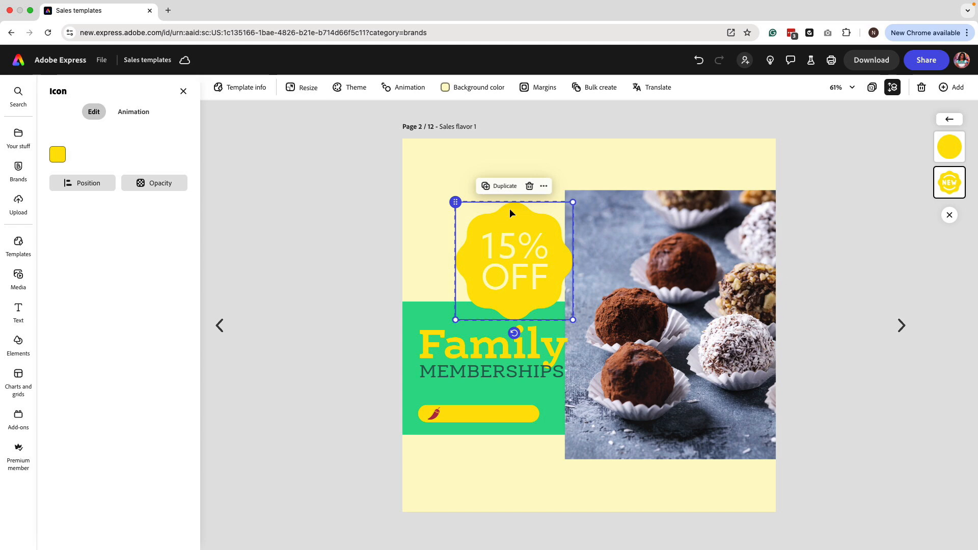
left_click(57, 155)
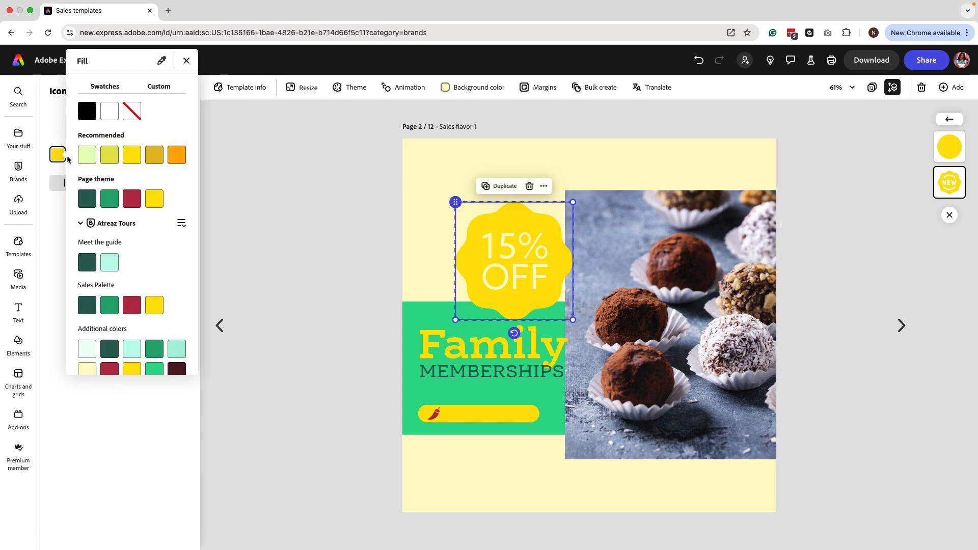
left_click(126, 307)
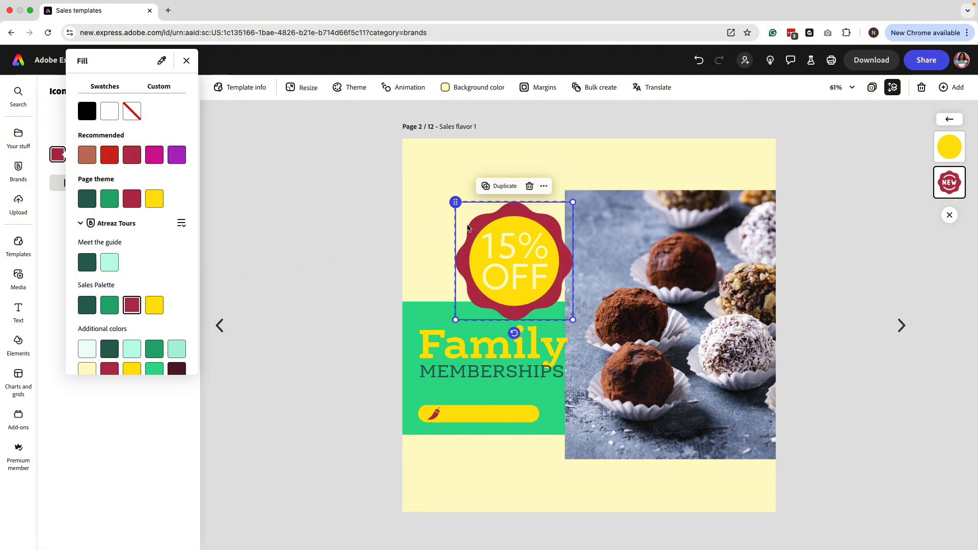
left_click(538, 229)
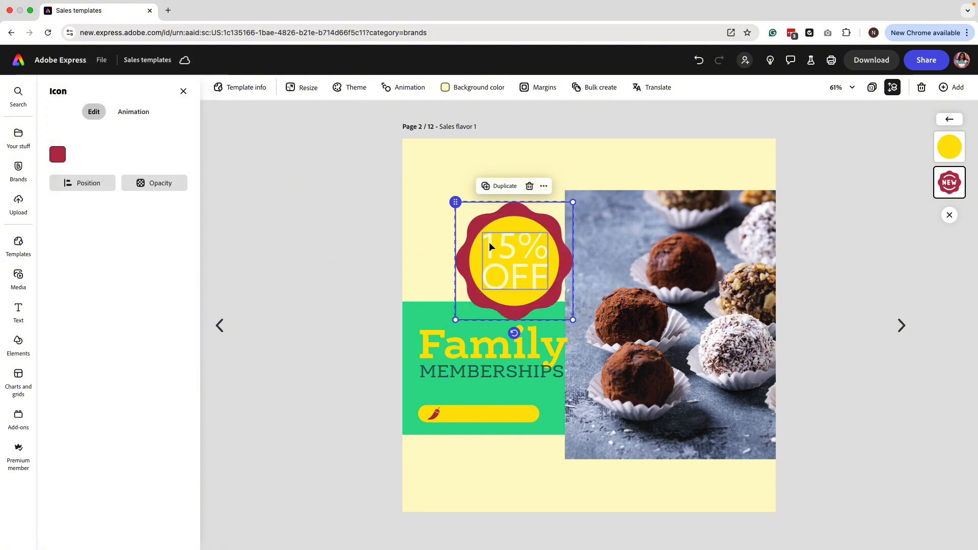
Step: Fill the badge's inner circle with the Sales Palette red to match the scalloped icon
left_click(946, 155)
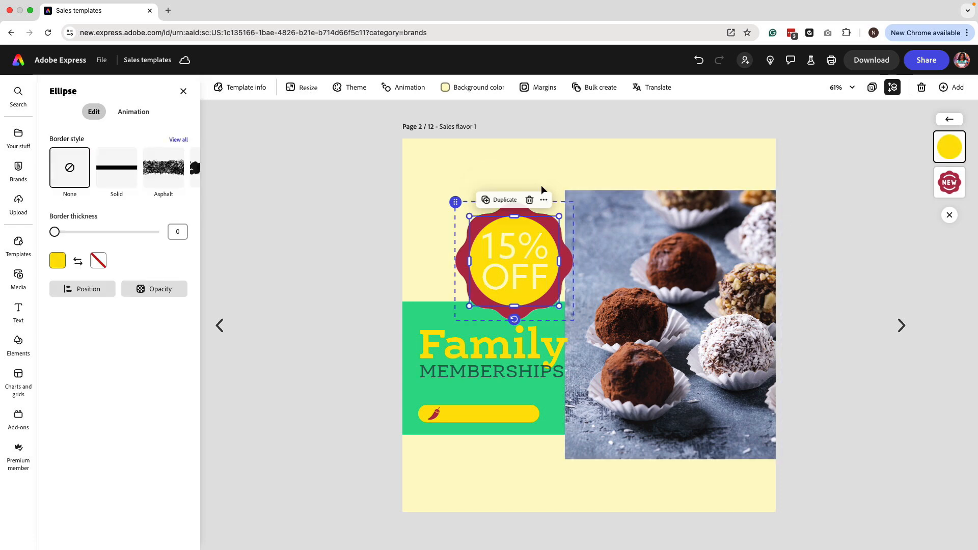
left_click(57, 260)
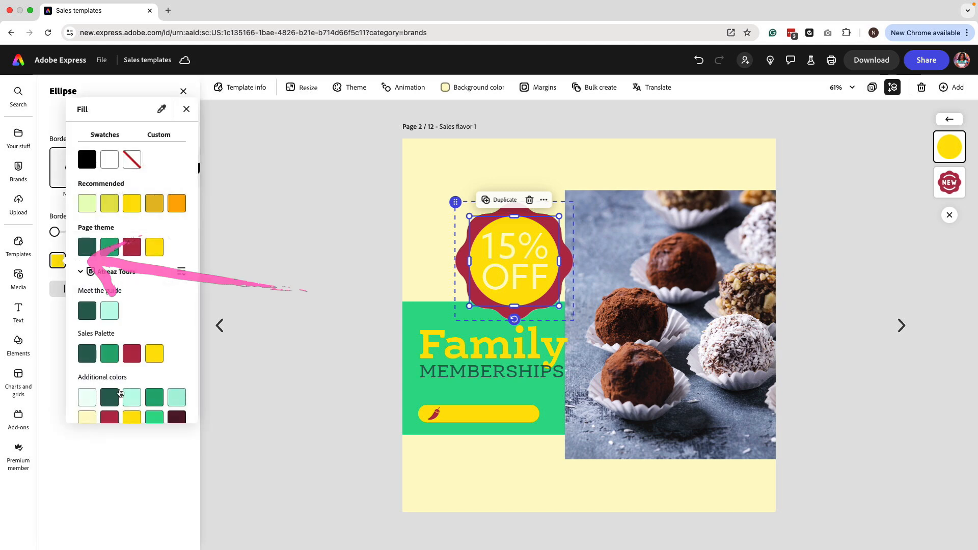
left_click(132, 353)
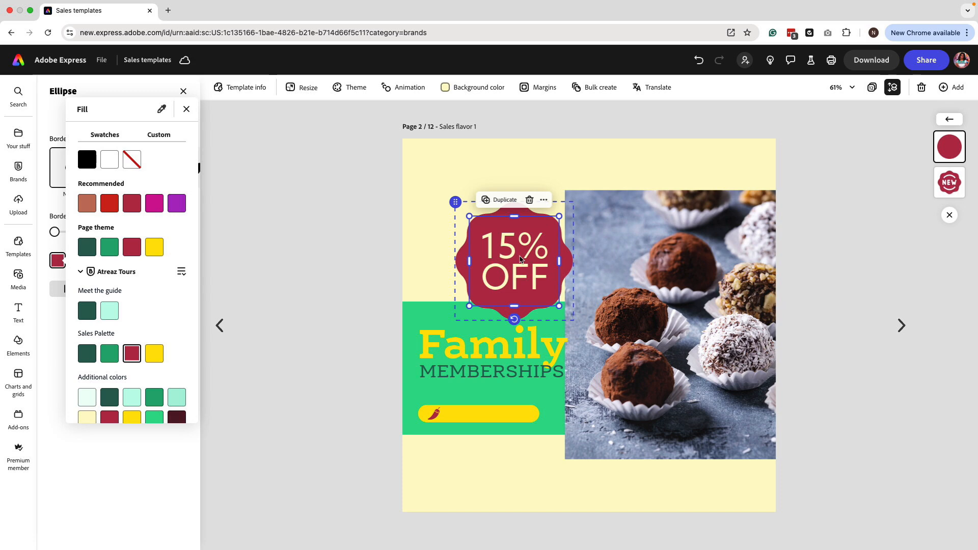
left_click(613, 241)
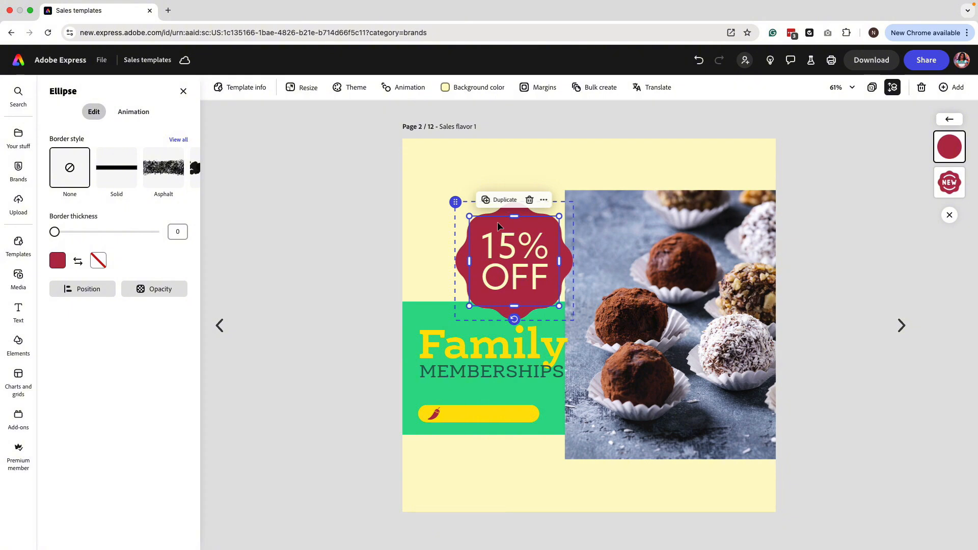
Step: Move the inner circle off the badge to check the artwork it covers, and undo the move
left_click_drag(508, 243, 622, 253)
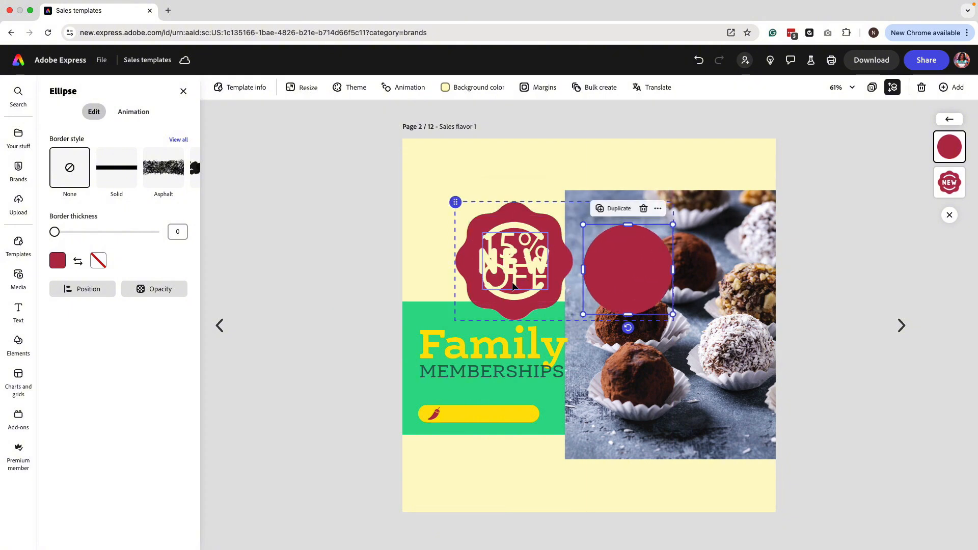
key("super+z")
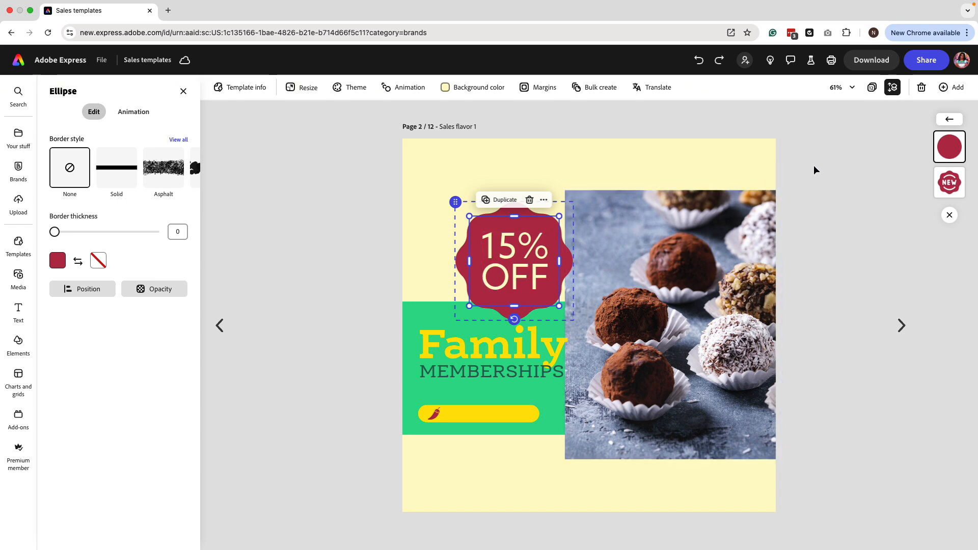
left_click(719, 158)
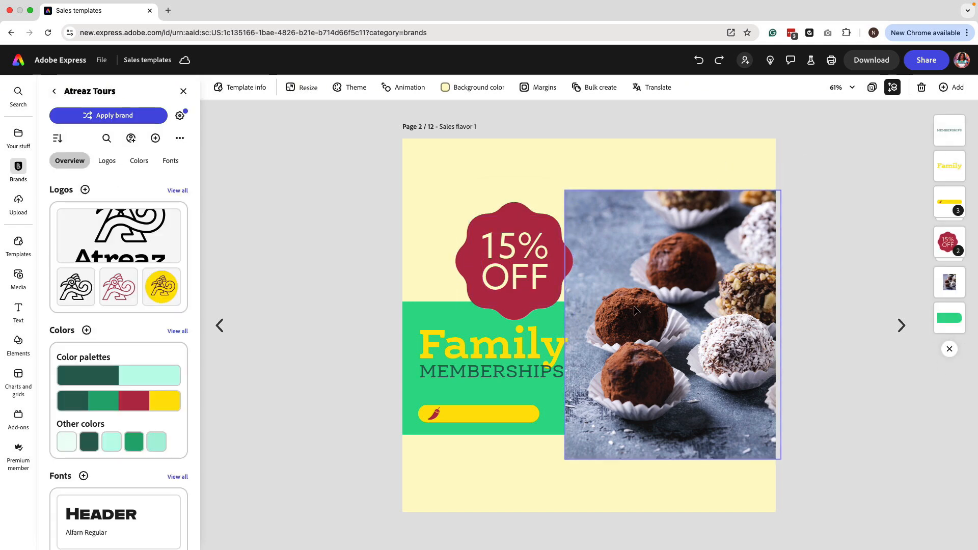
Step: Fill the hidden text inside the yellow pill with the dark green from the Meet the guide palette
left_click(464, 412)
left_click(304, 375)
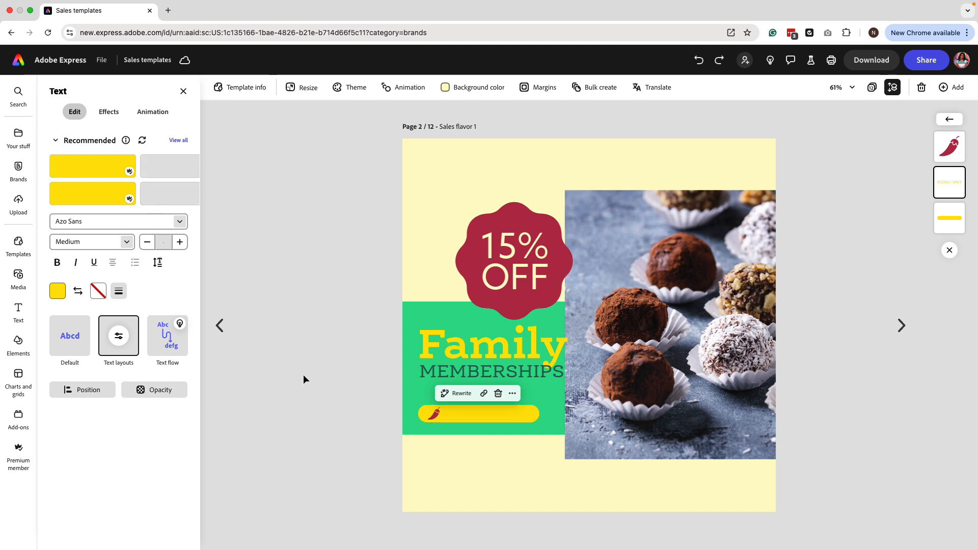
left_click(467, 411)
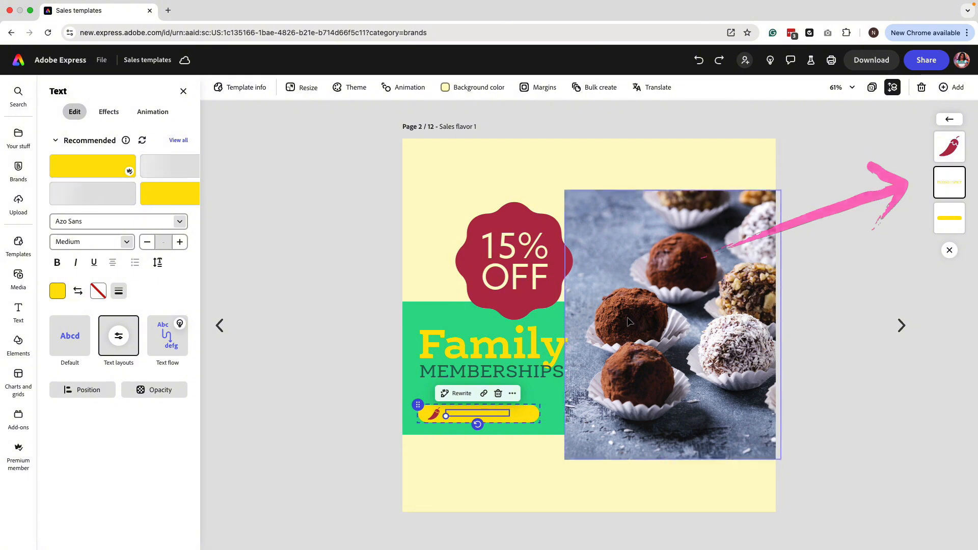
left_click(58, 291)
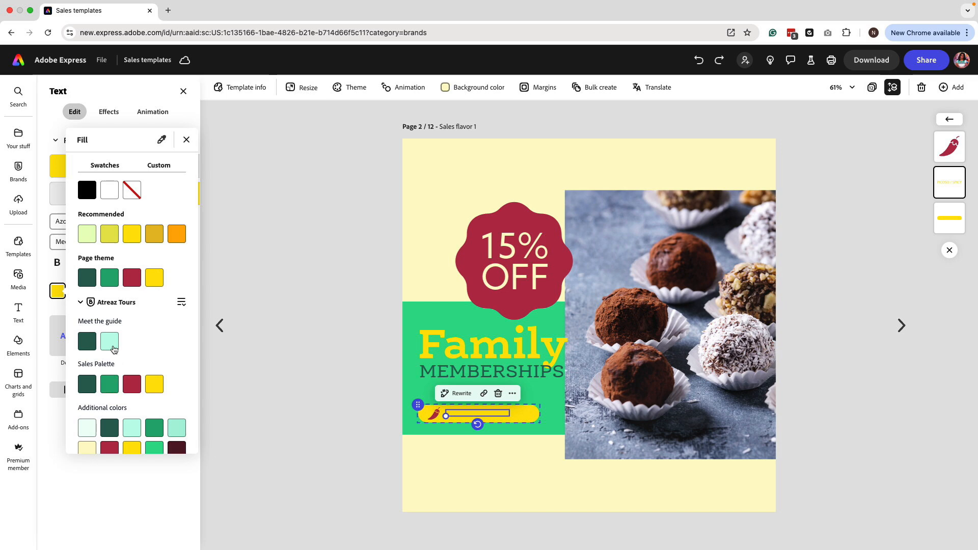
left_click(87, 341)
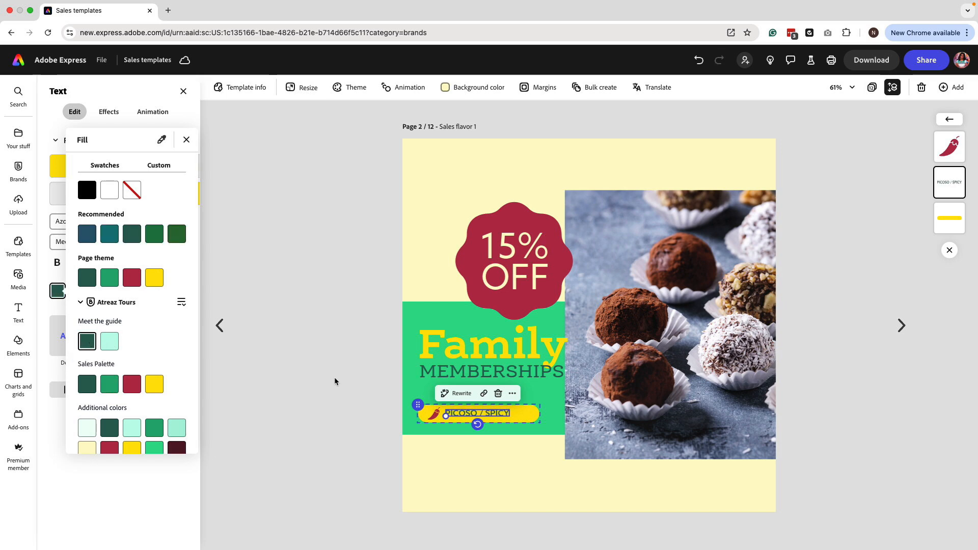
Step: Make the pill label read "April Special" in yellow on a dark green pill, and delete the chili icon
double_click(461, 415)
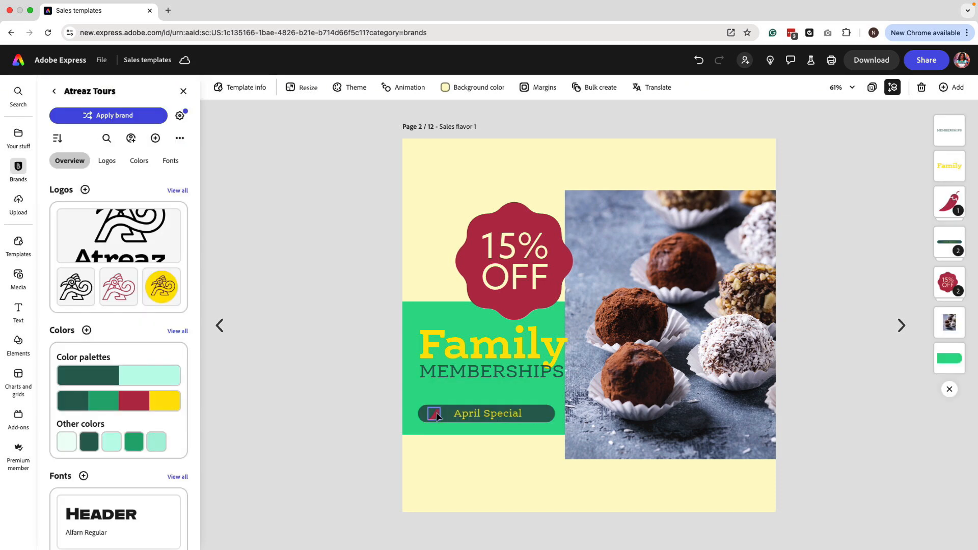
left_click(436, 415)
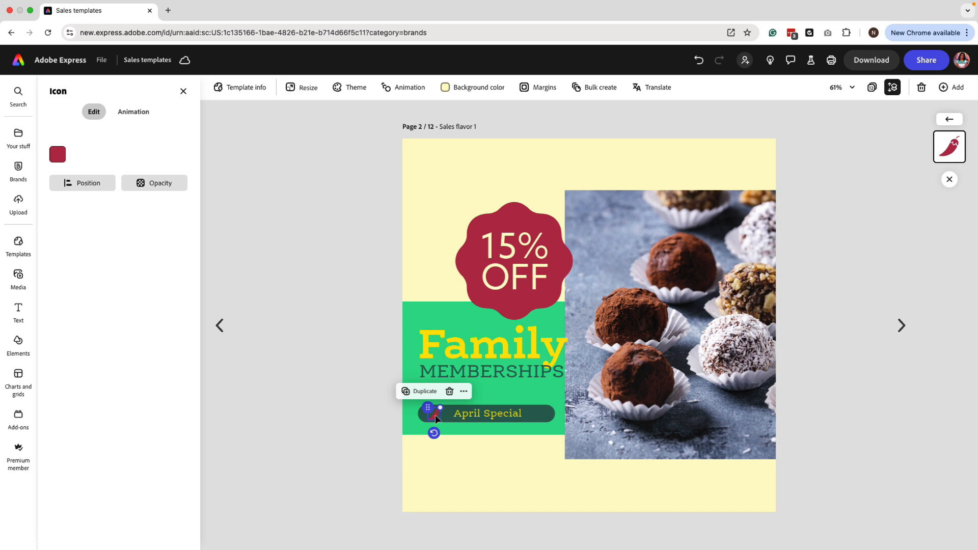
left_click(449, 391)
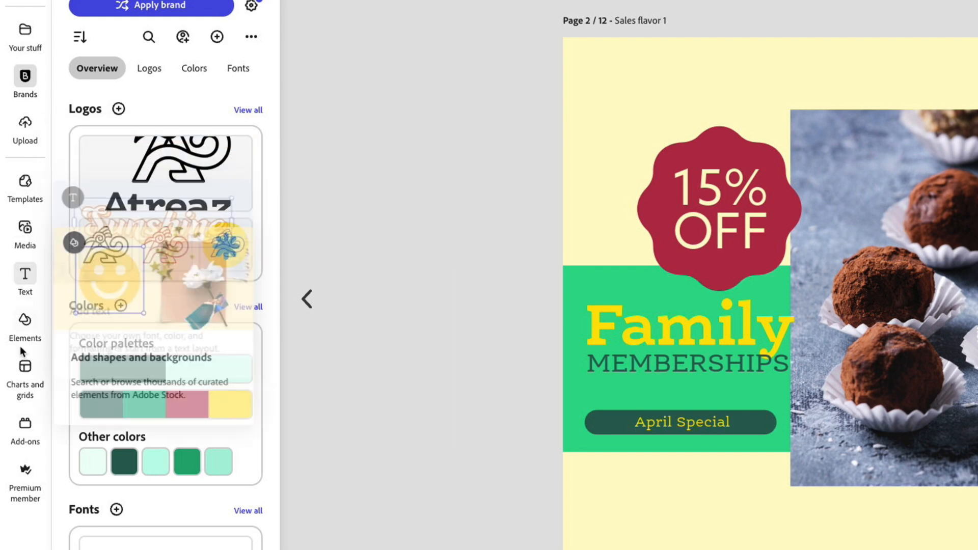
Step: Search the icon elements for "sale" and browse the results for one that suits the April Special pill
left_click(24, 326)
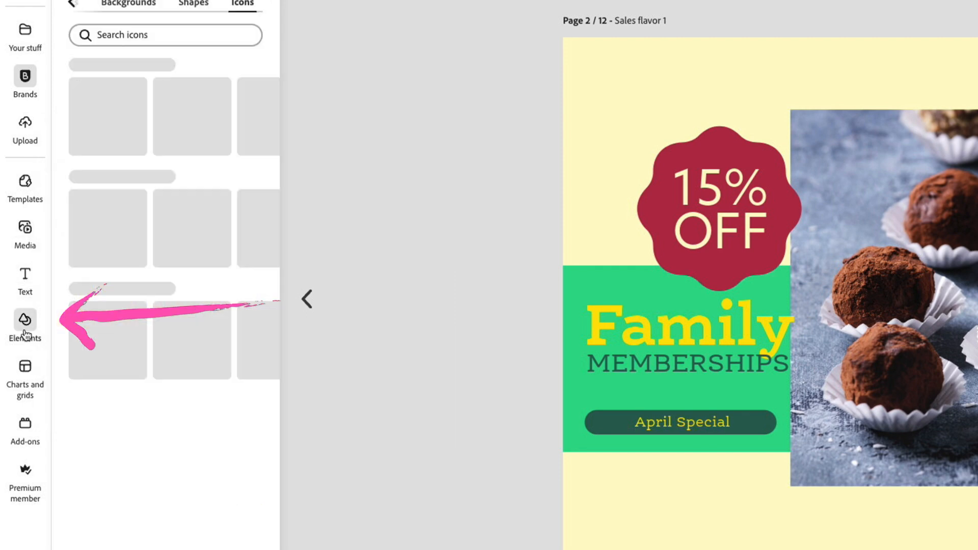
left_click(168, 39)
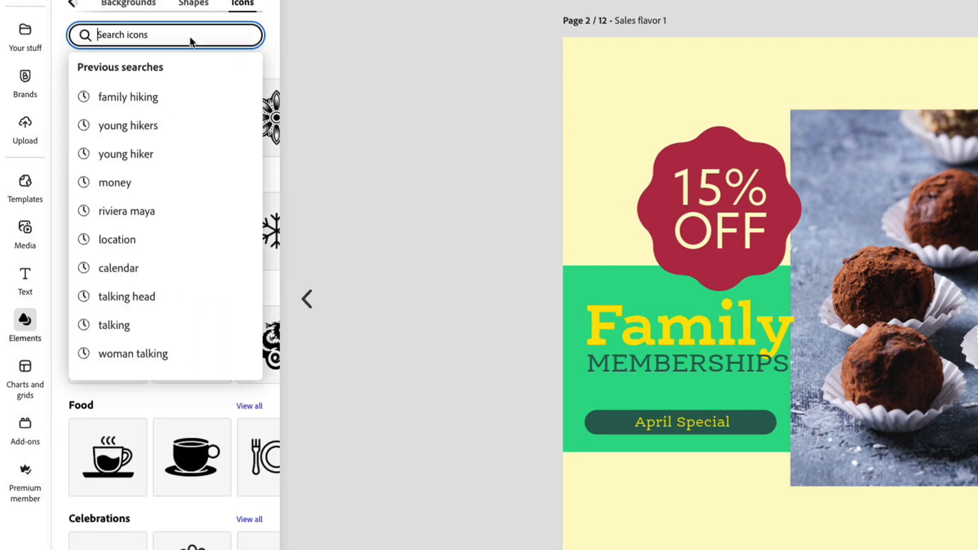
type("sale")
key("Return")
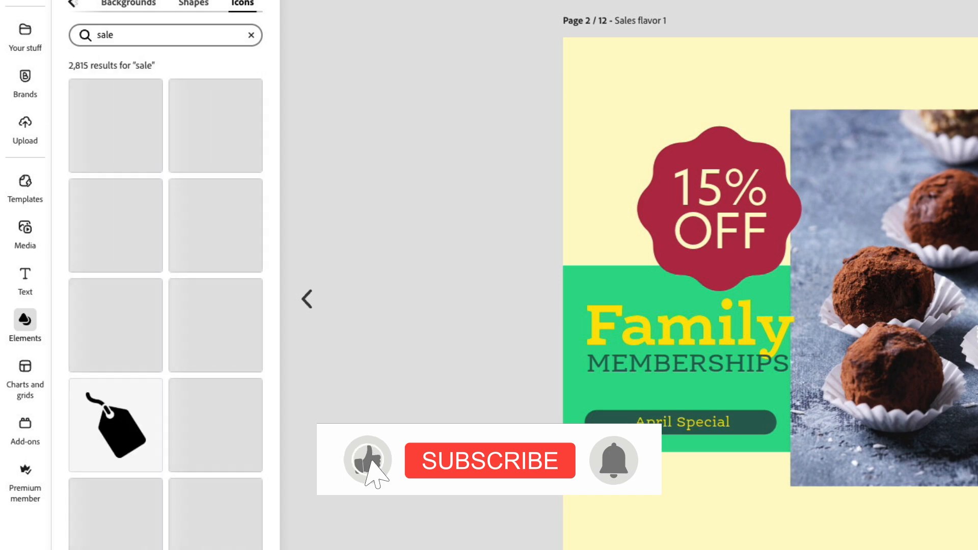
scroll(163, 316, "down", 10)
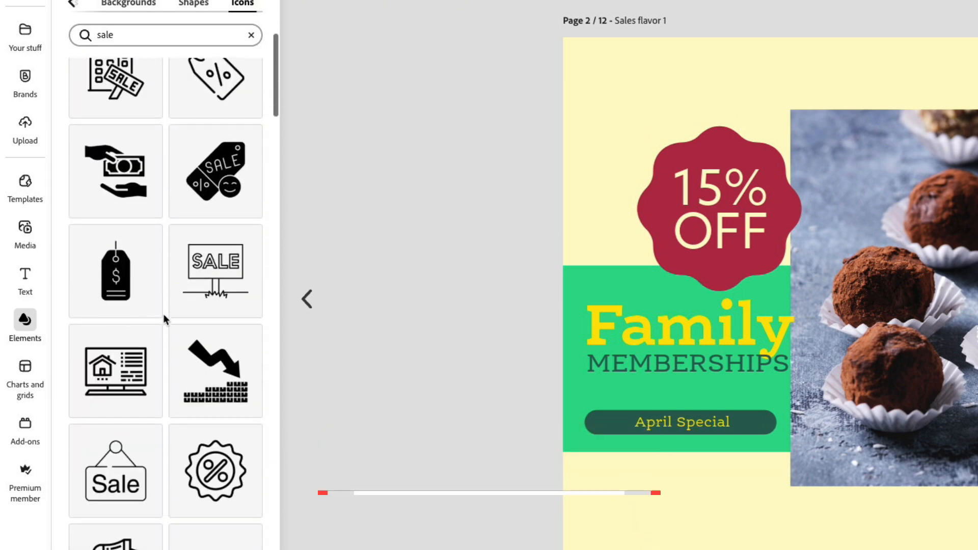
scroll(164, 316, "down", 15)
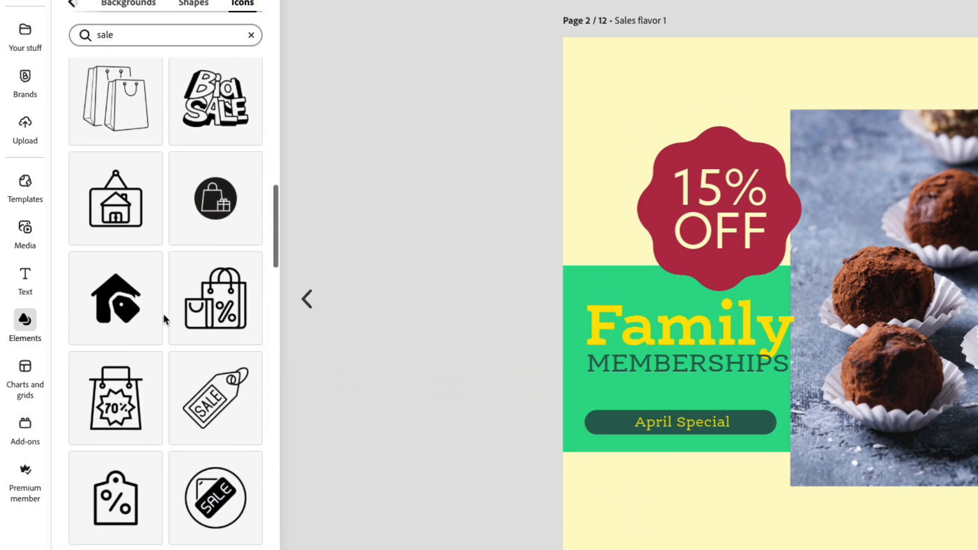
scroll(163, 313, "down", 6)
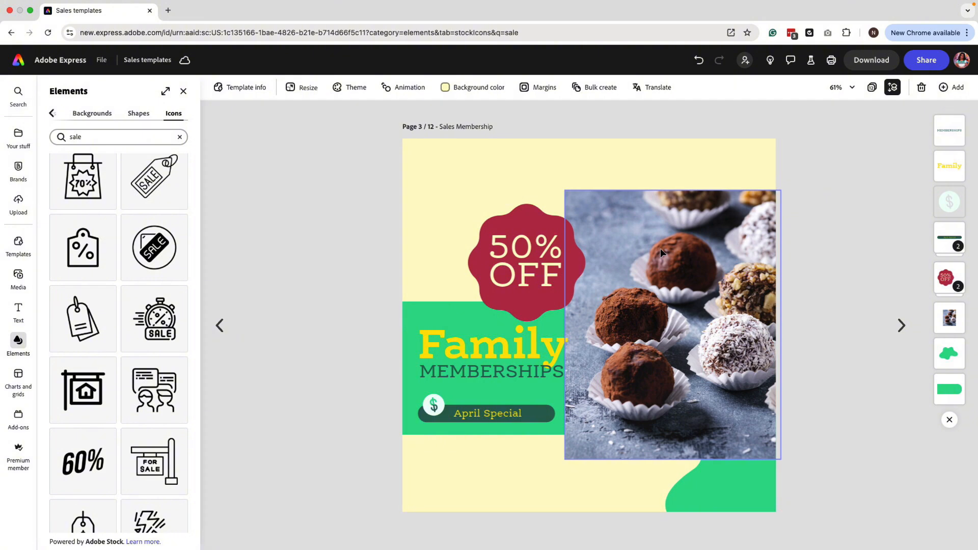
Step: Replace the truffle photo on the Family Memberships page with a "family hiking" stock photo of a family walking beside a rocky stream
left_click(660, 249)
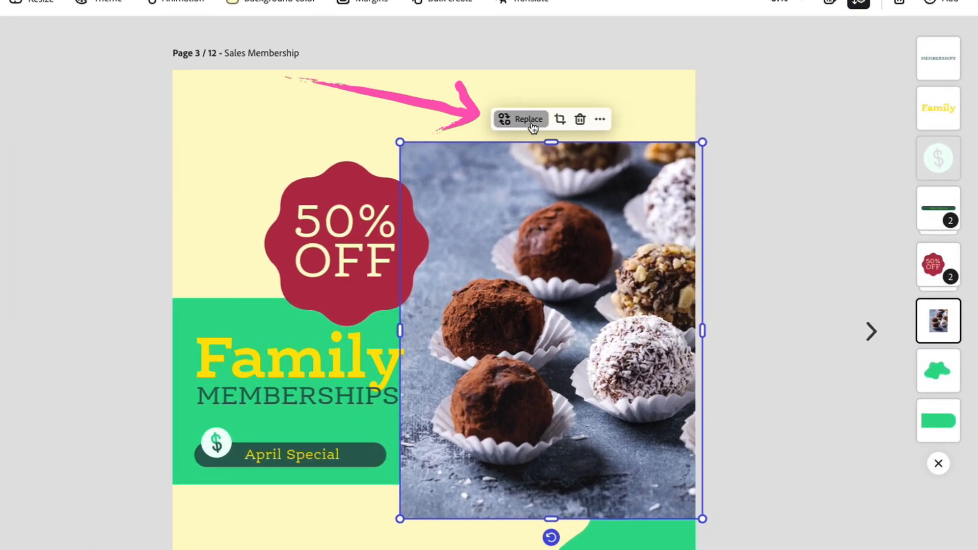
left_click(646, 172)
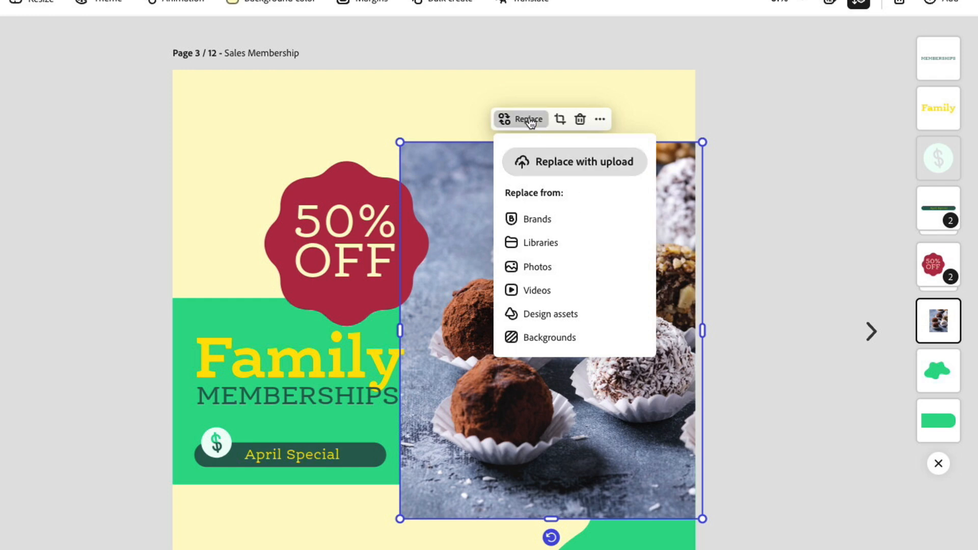
left_click(544, 270)
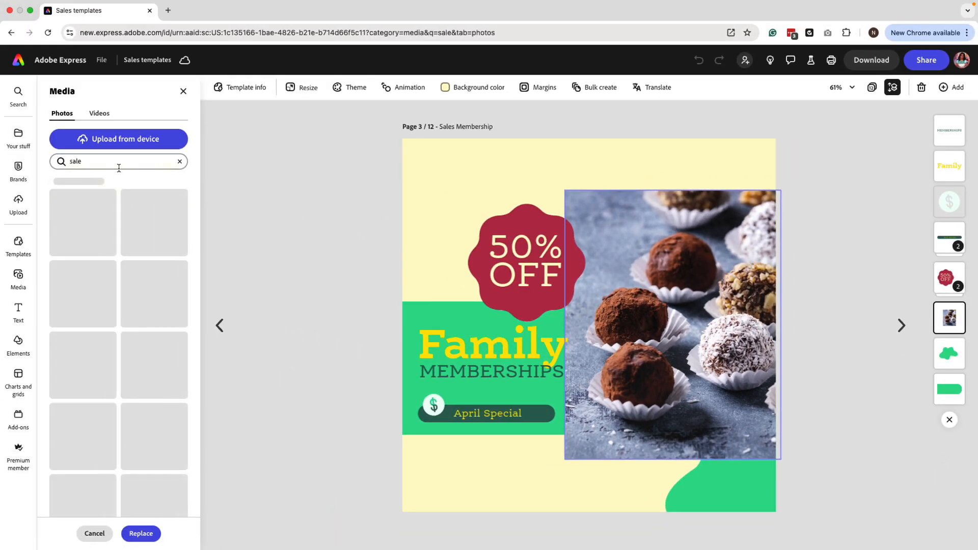
left_click(119, 167)
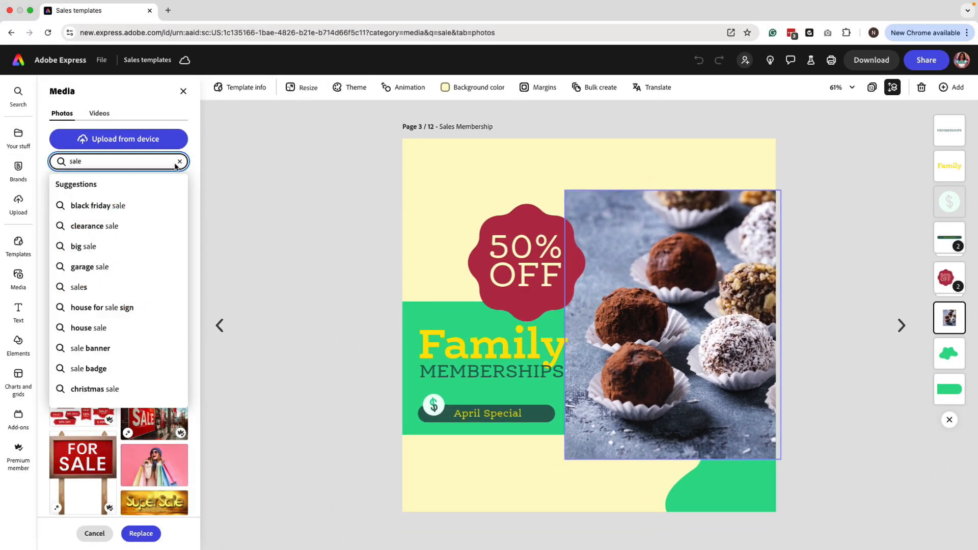
left_click(132, 165)
left_click(180, 161)
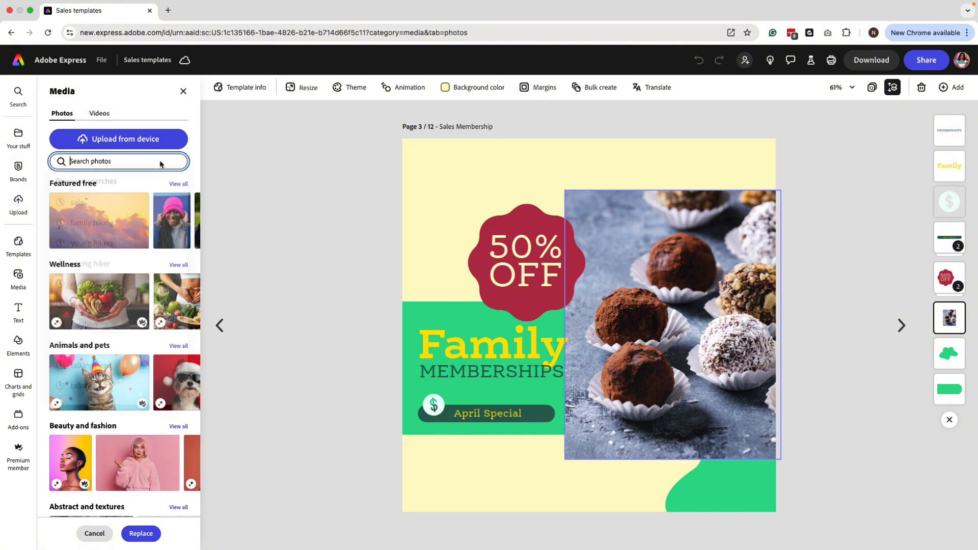
type("family hiking")
key("Return")
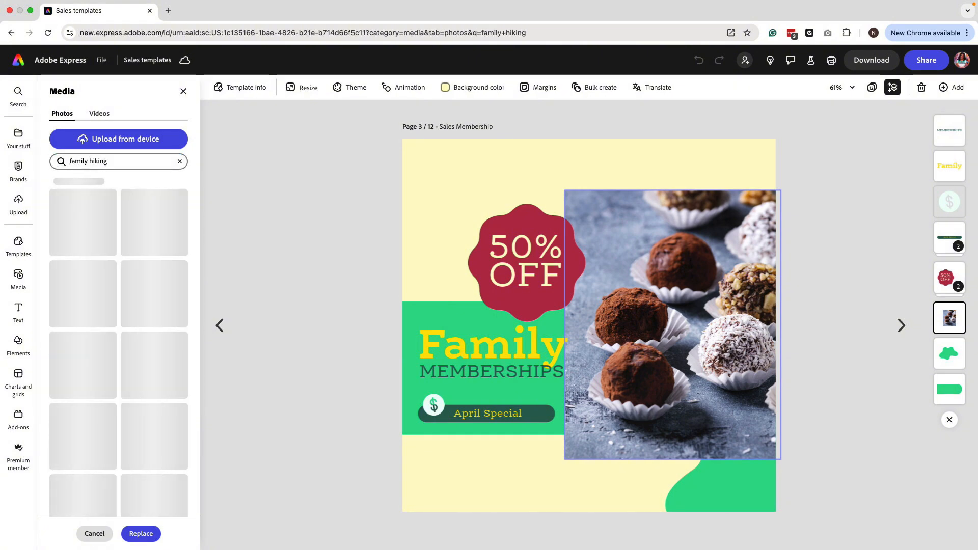
left_click(152, 265)
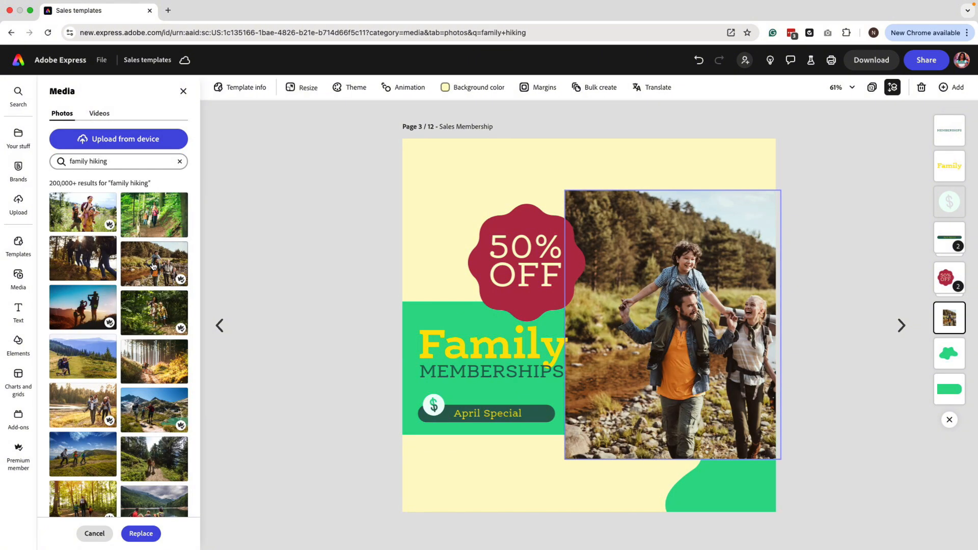
Step: Reposition the hiking photo inside its crop frame so all four family members show, and trim the photo's left edge slightly
double_click(720, 244)
left_click_drag(720, 261, 673, 262)
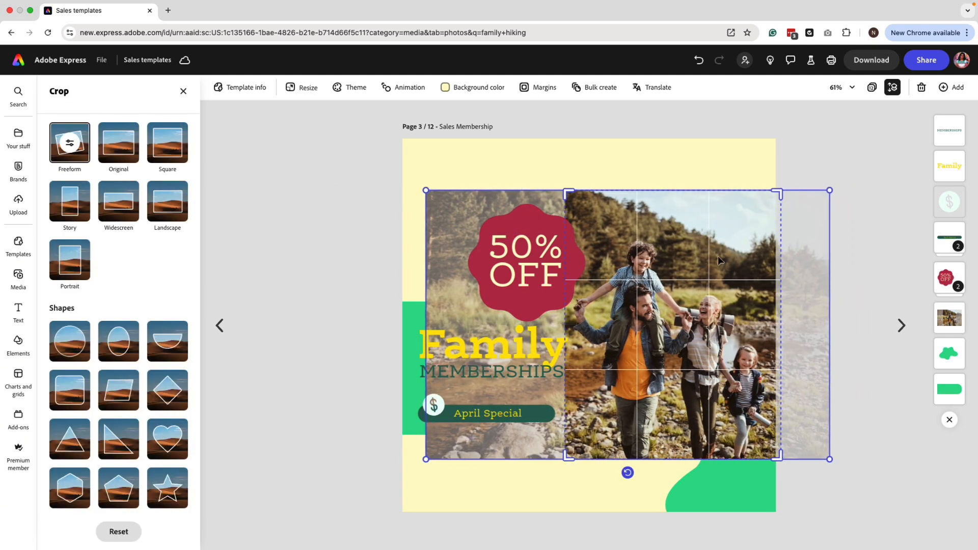
left_click(854, 238)
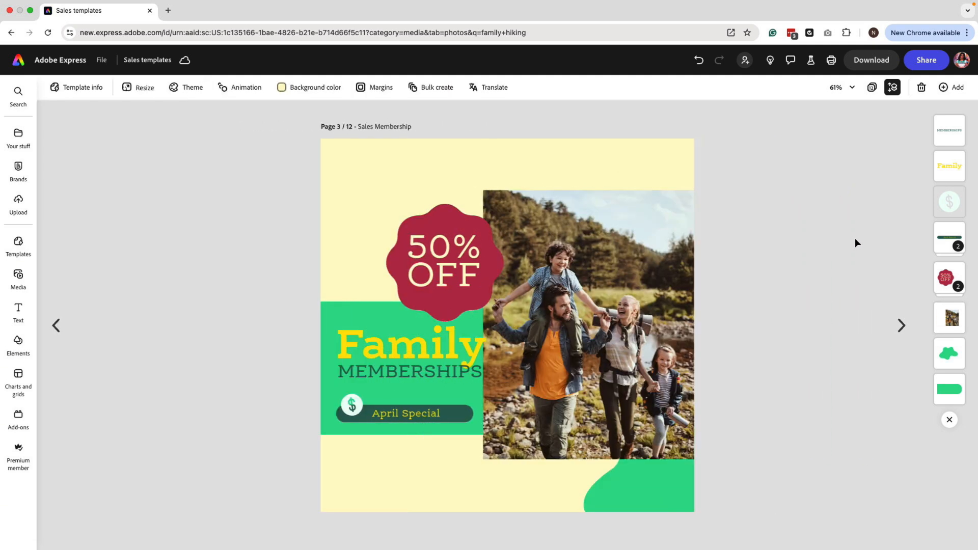
left_click(554, 225)
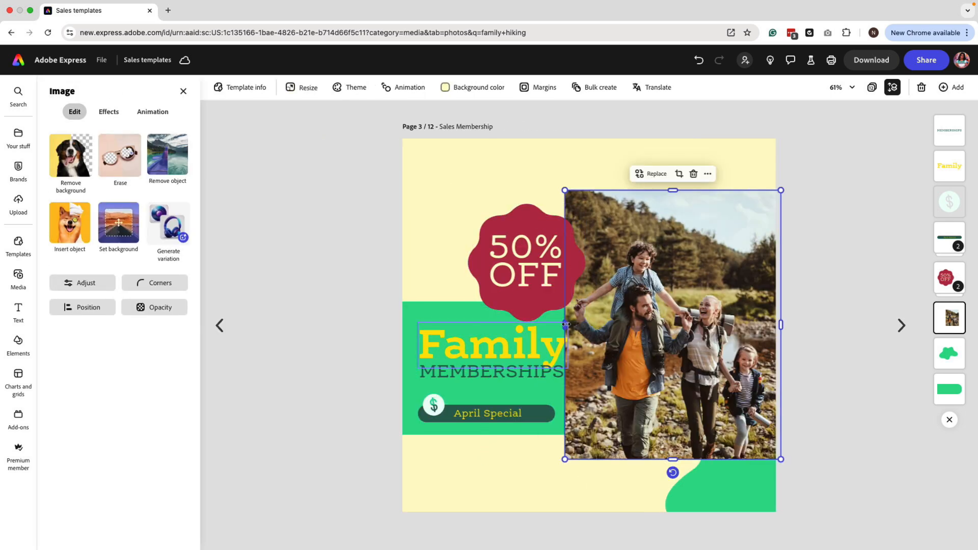
left_click_drag(564, 325, 573, 325)
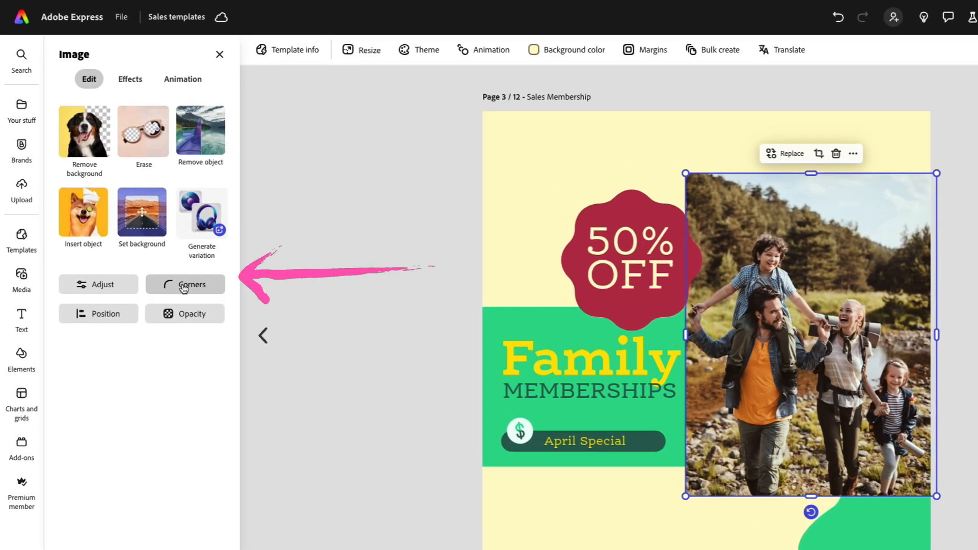
Step: Set the hiking photo's corner roundness to 70 and stretch its right side past the page edge
left_click(183, 284)
left_click_drag(162, 344, 175, 343)
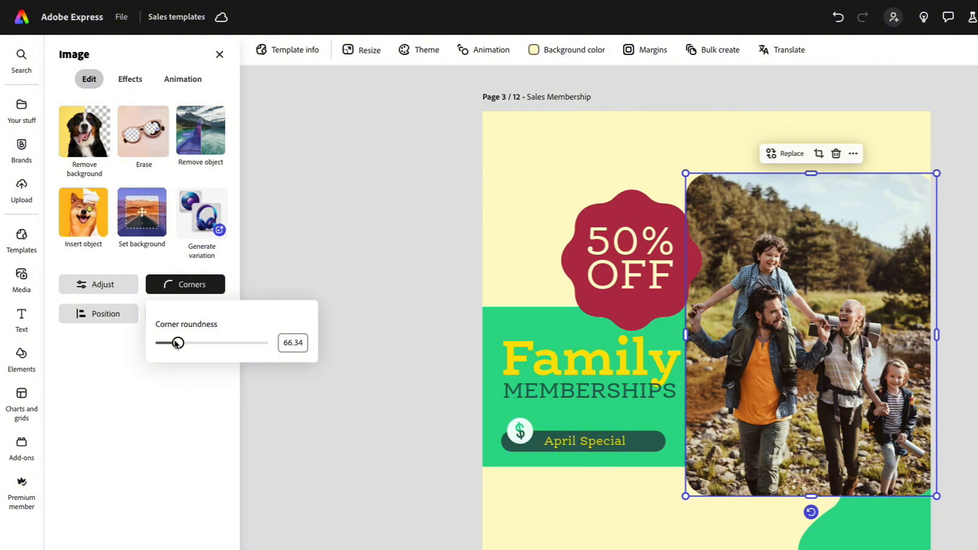
left_click(285, 343)
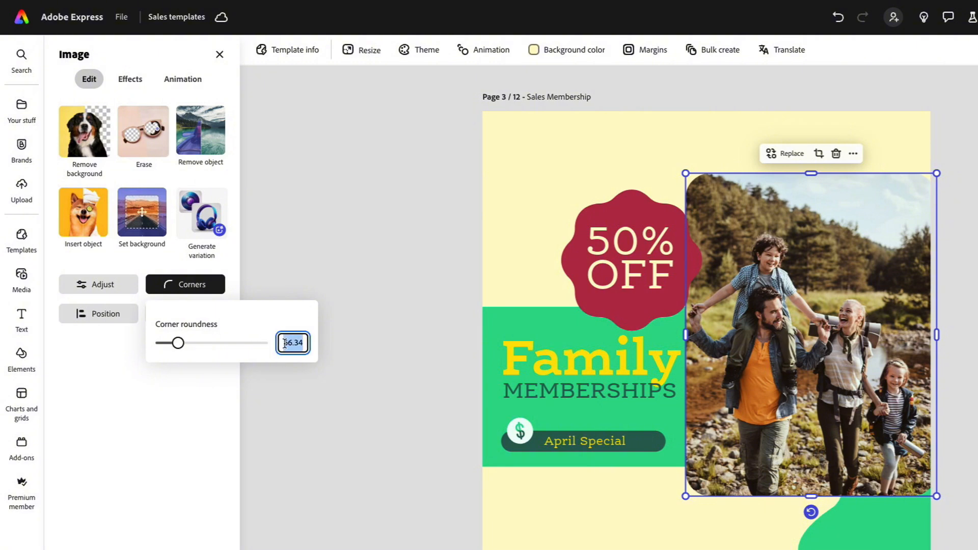
type("70")
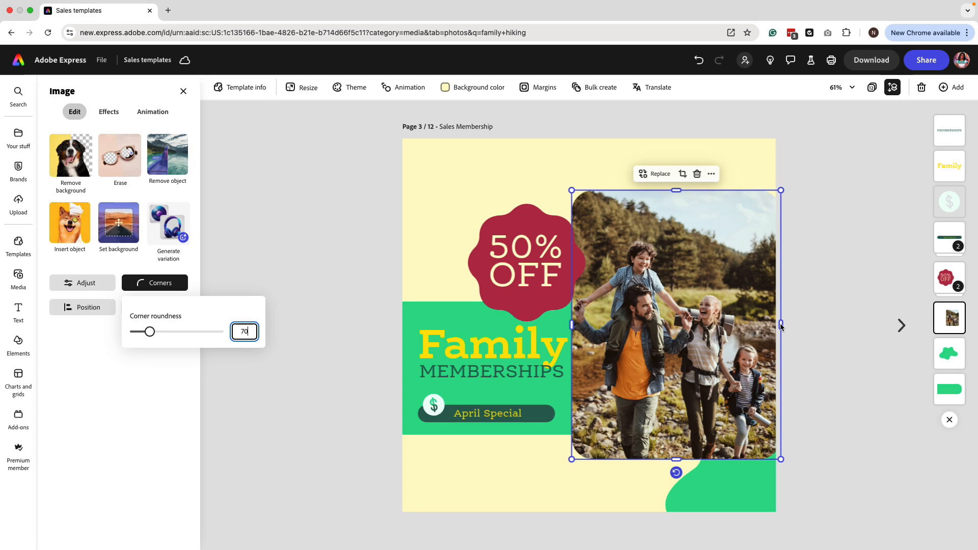
left_click_drag(781, 324, 799, 323)
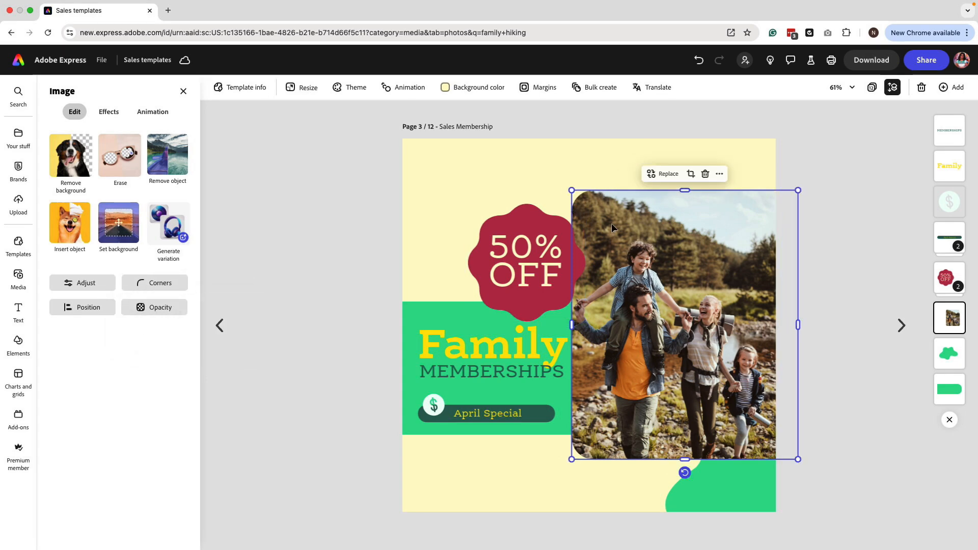
left_click(589, 530)
Step: Add the full-color Atreaz Tours brand logo and place it on the green shape in the page's lower-right corner
left_click(18, 168)
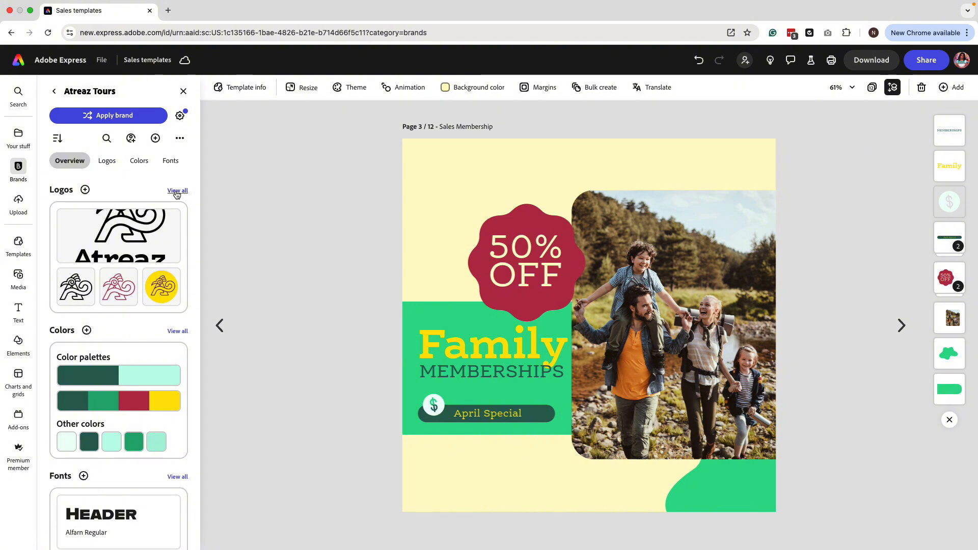
left_click(177, 190)
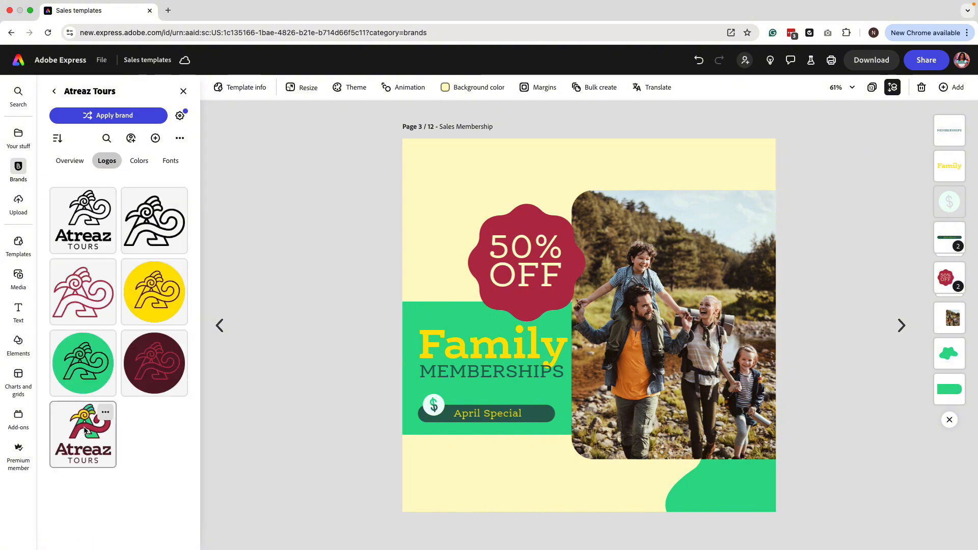
left_click(108, 417)
left_click_drag(516, 246, 746, 482)
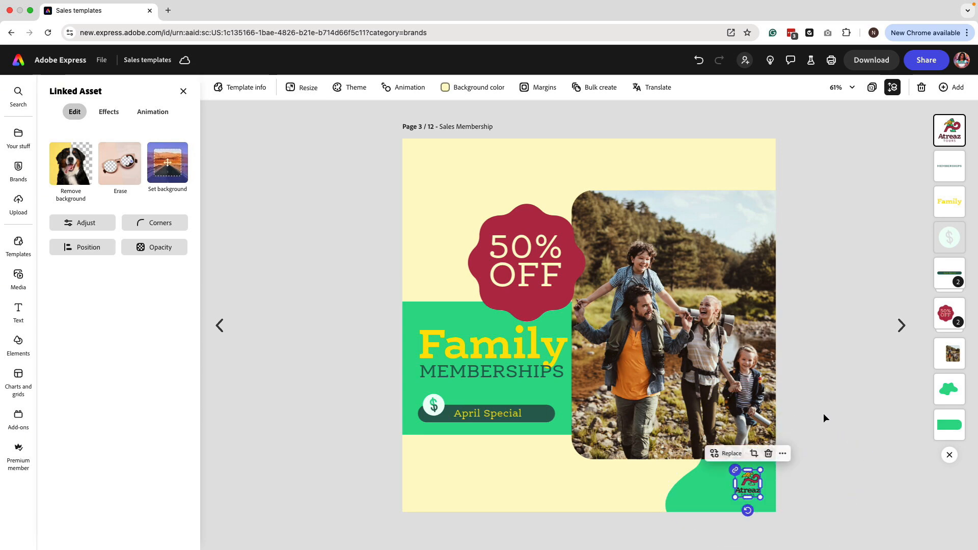
left_click(823, 413)
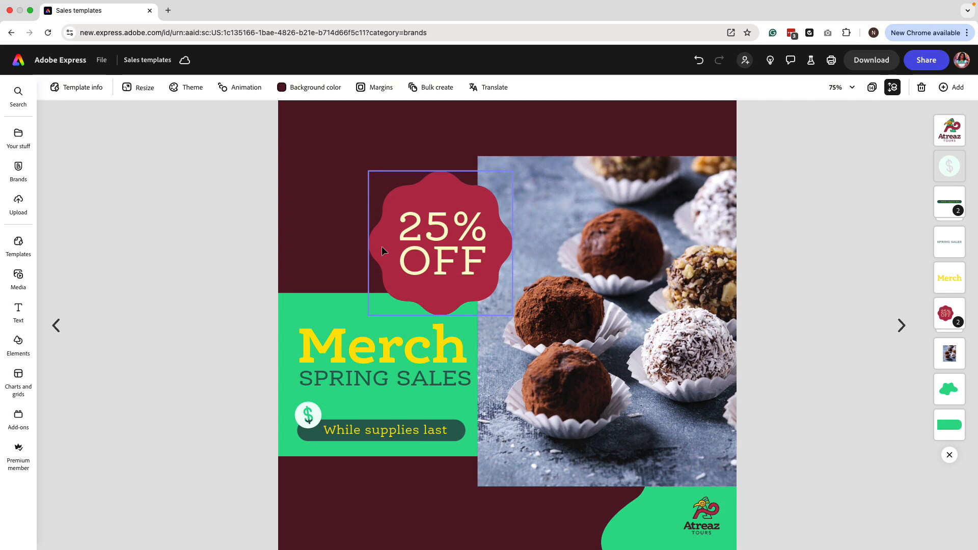
left_click(438, 179)
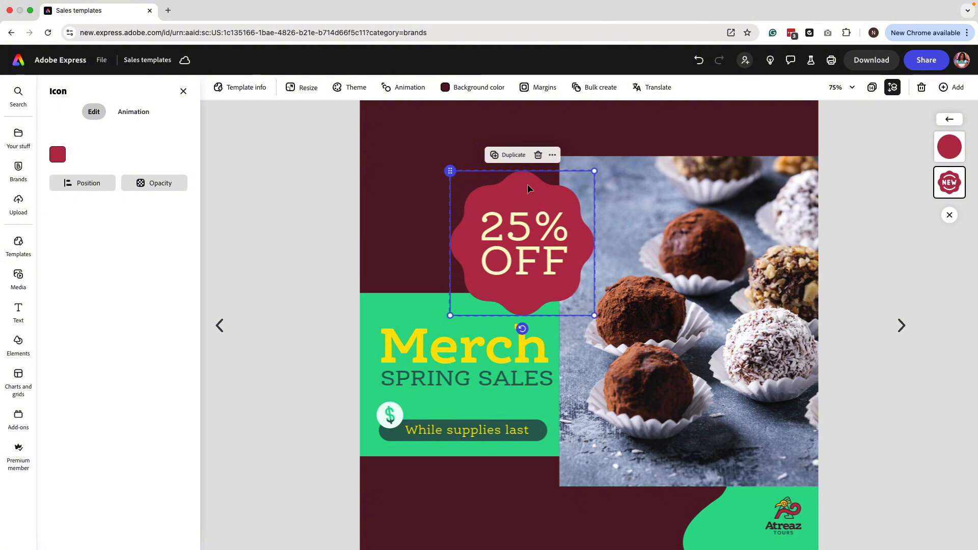
left_click(421, 181)
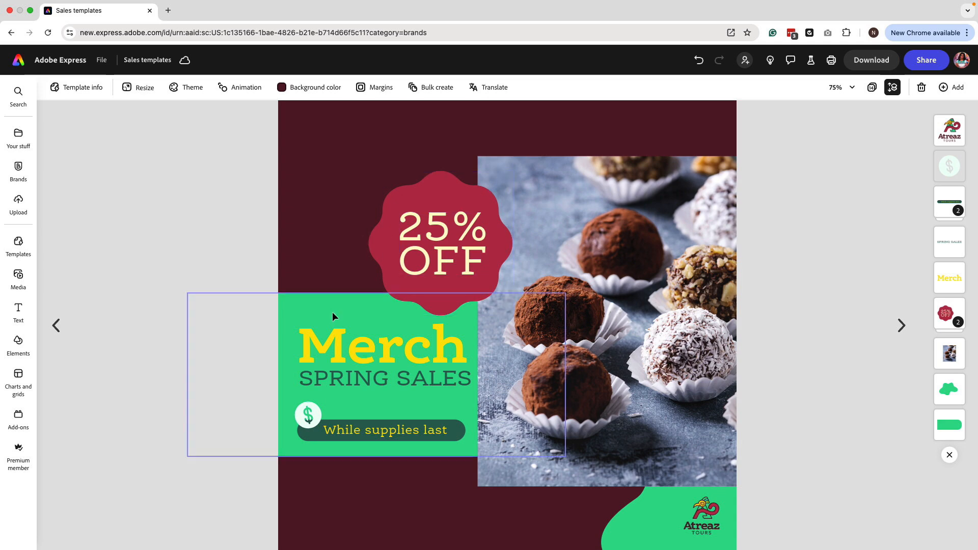
Step: Replace the truffle photo on the Merch Spring Sales page with the Atreaz T-shirt mockup JPG uploaded from the computer
left_click(623, 264)
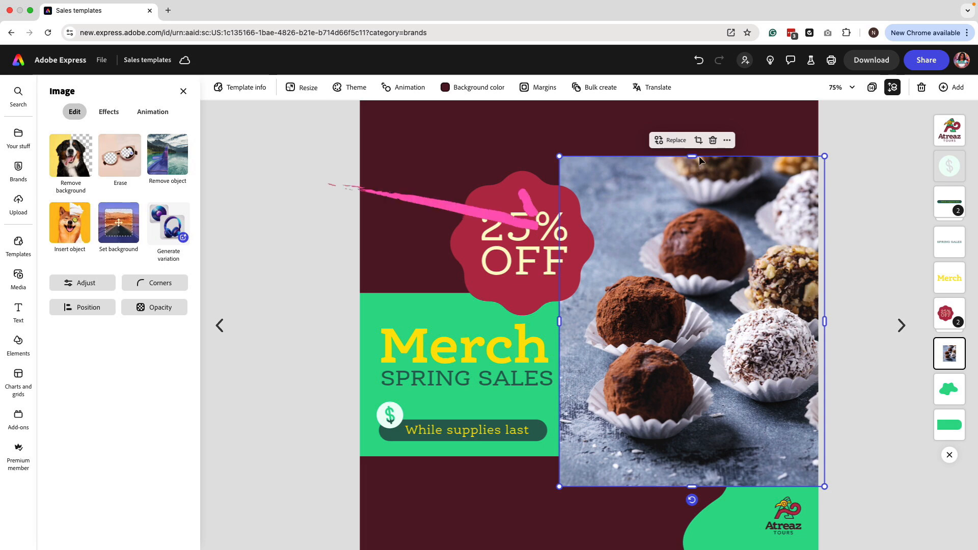
left_click(677, 141)
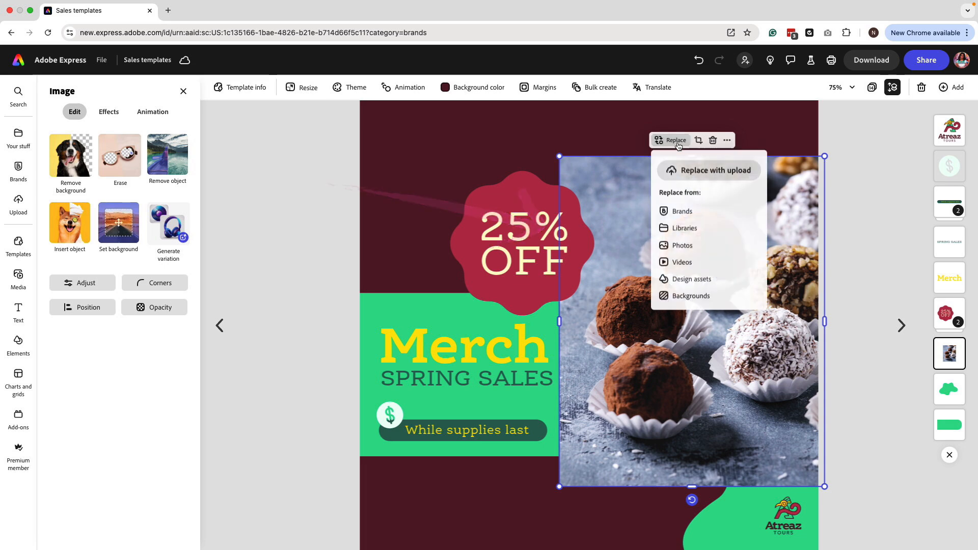
left_click(713, 171)
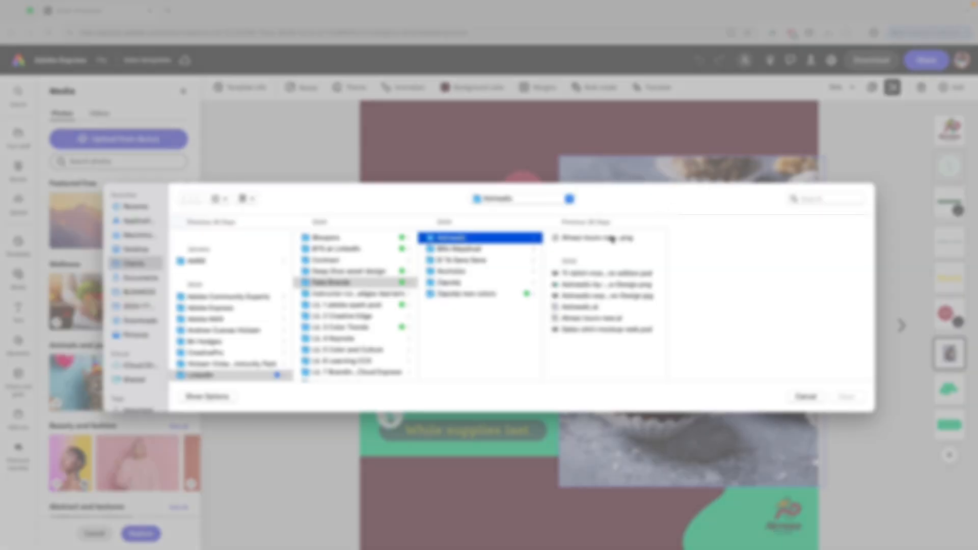
left_click(604, 284)
left_click(607, 296)
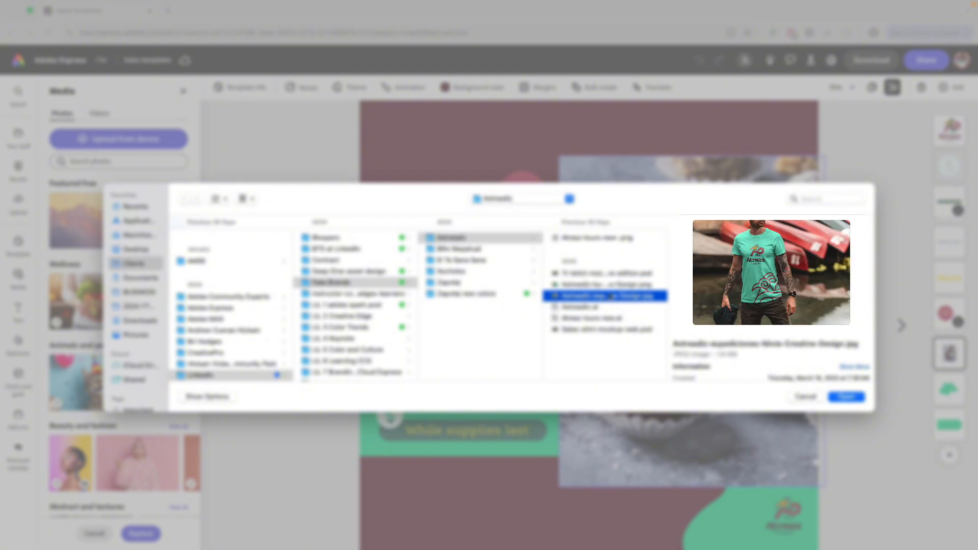
left_click(851, 397)
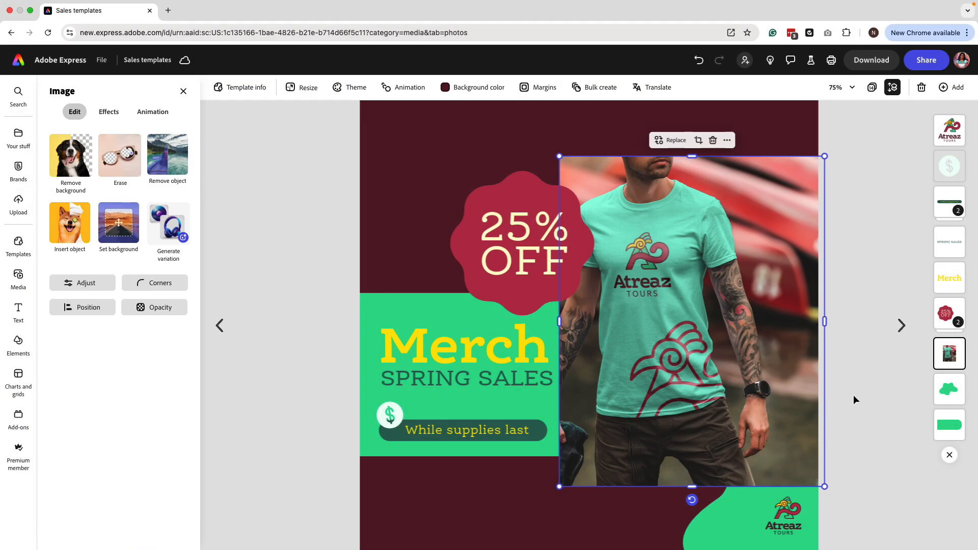
Step: Shift the T-shirt photo to the right inside its crop frame so the whole shirt and both arms show
double_click(699, 318)
left_click_drag(692, 309, 726, 311)
left_click(273, 234)
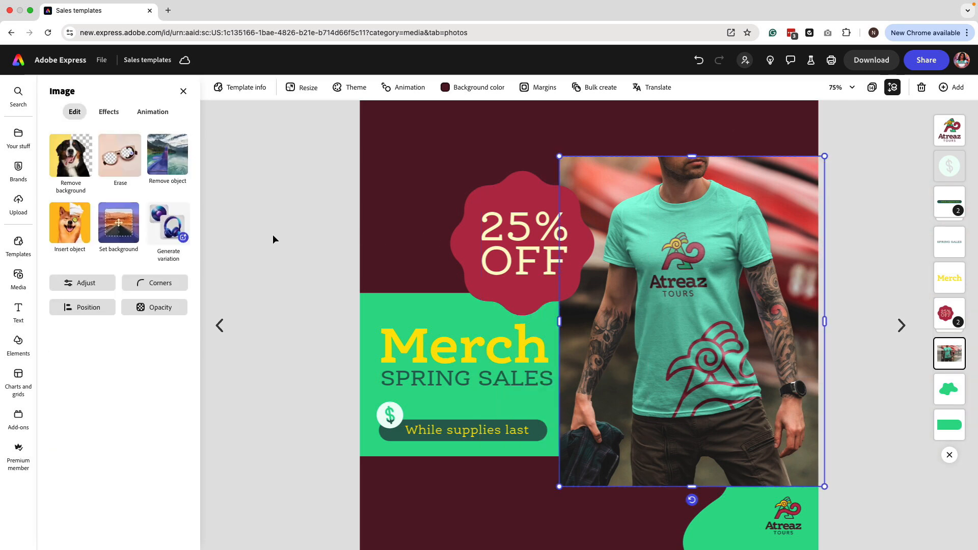
left_click(270, 235)
Step: Set the T-shirt photo's corner roundness to 60 and stretch its right side past the page edge
left_click(588, 233)
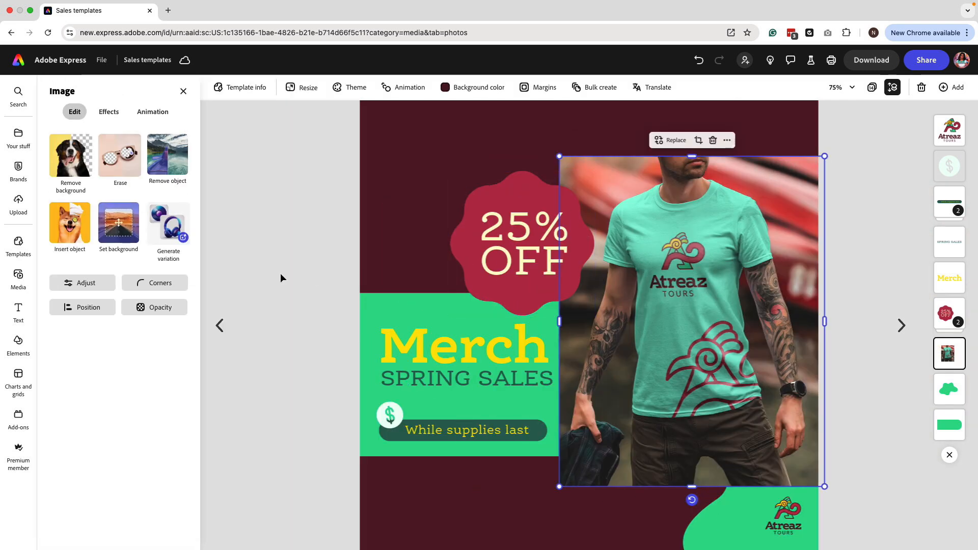
left_click(162, 285)
left_click(250, 333)
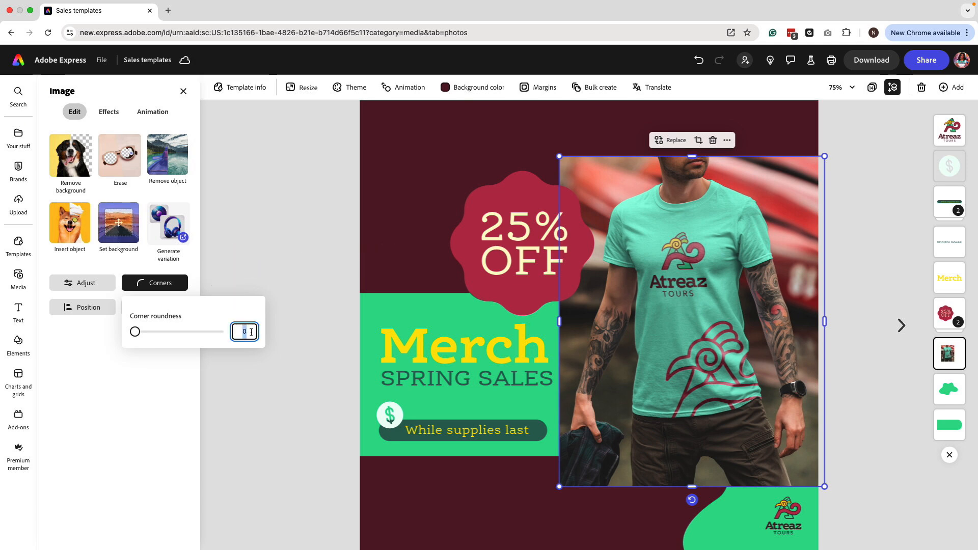
type("60")
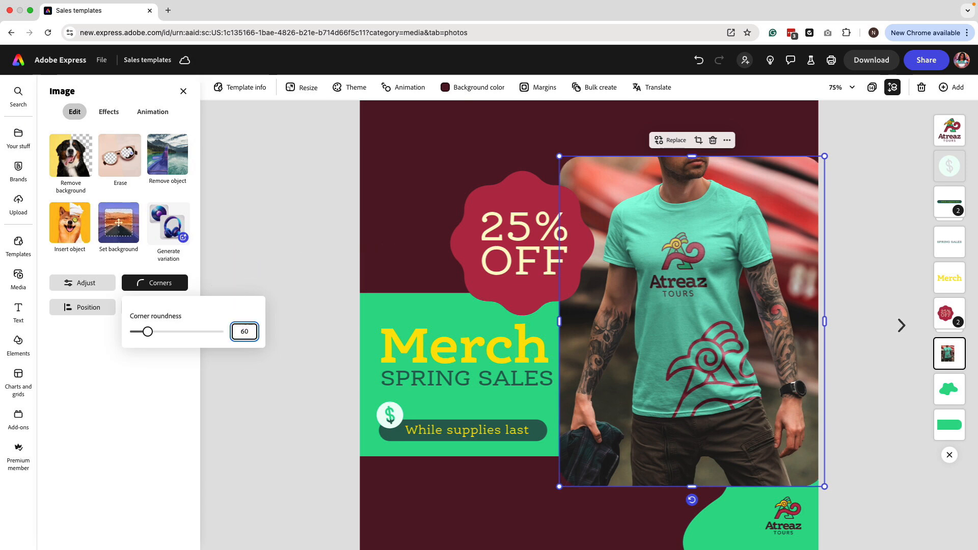
left_click(304, 218)
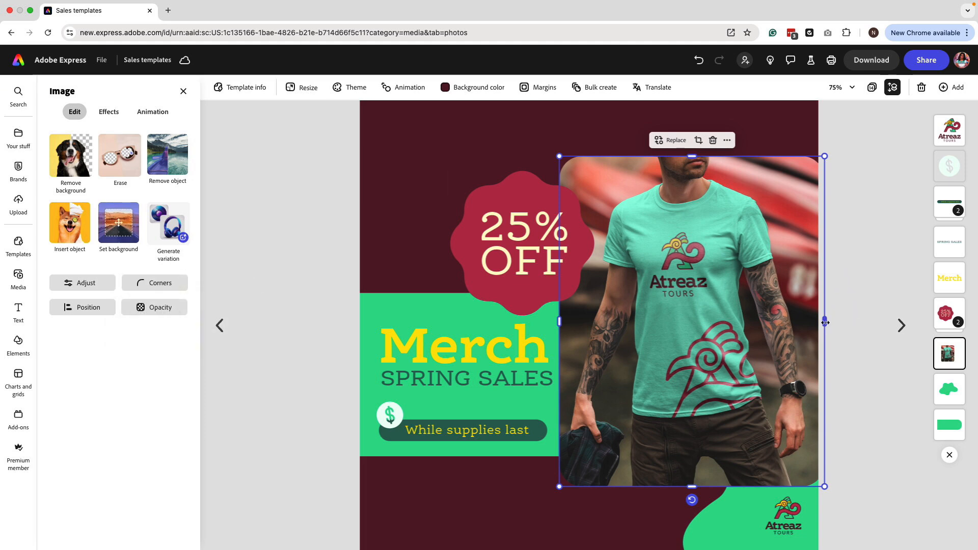
left_click_drag(825, 323, 848, 323)
left_click(225, 225)
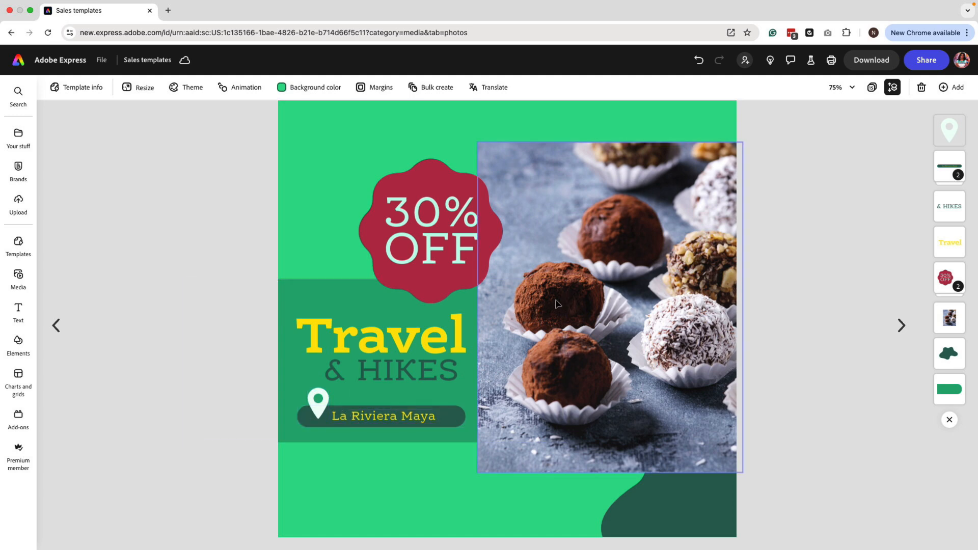
Step: Start replacing the truffle photo on the Travel & Hikes page from the stock photos and search for "rivera maya"
left_click(616, 286)
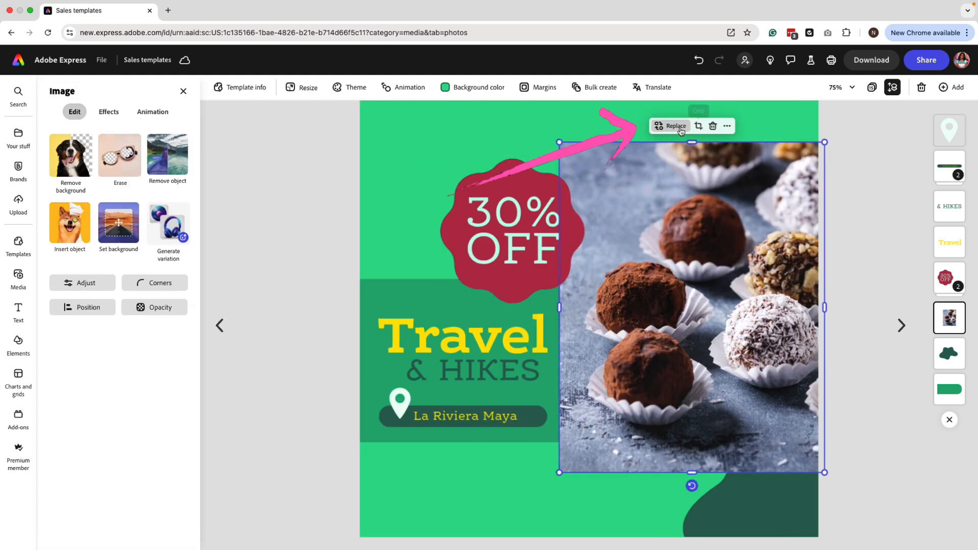
left_click(680, 130)
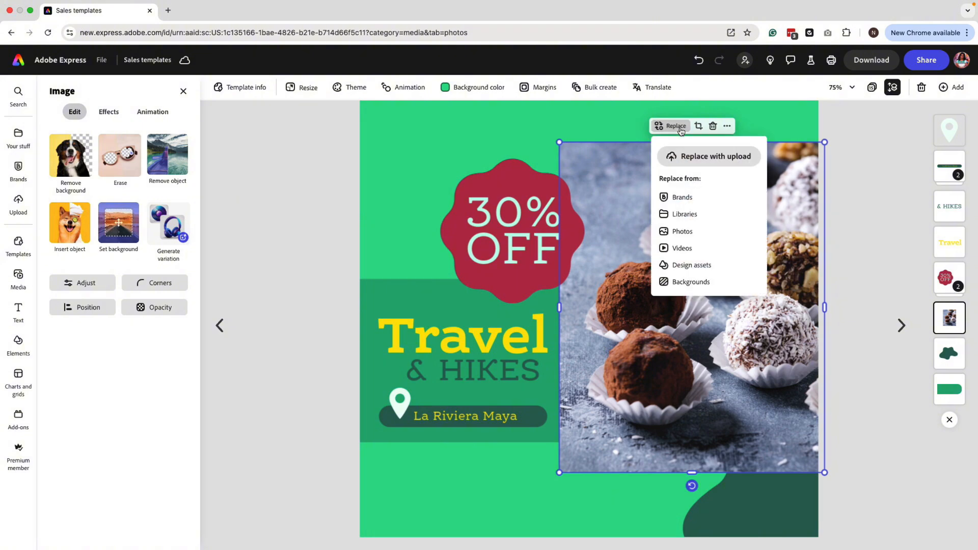
left_click(688, 232)
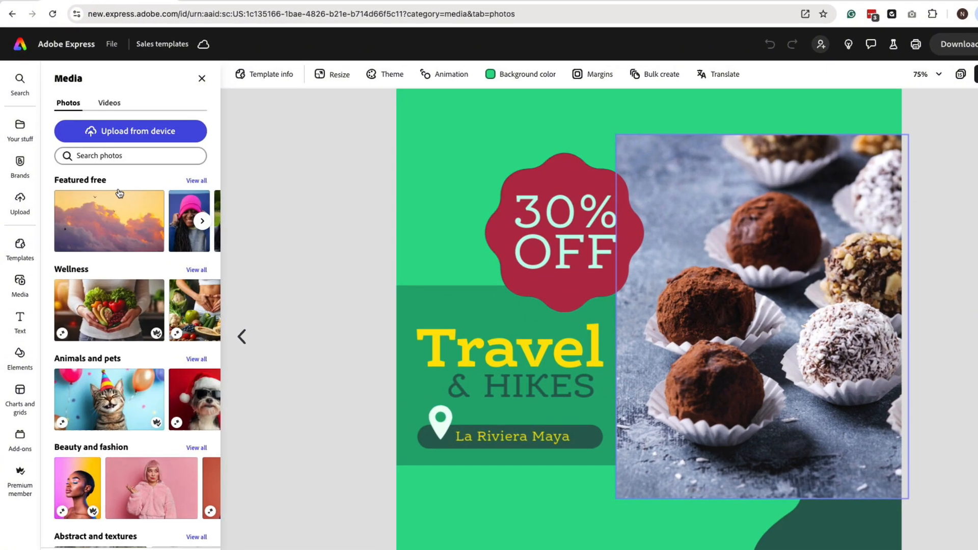
left_click(125, 163)
type("la riv")
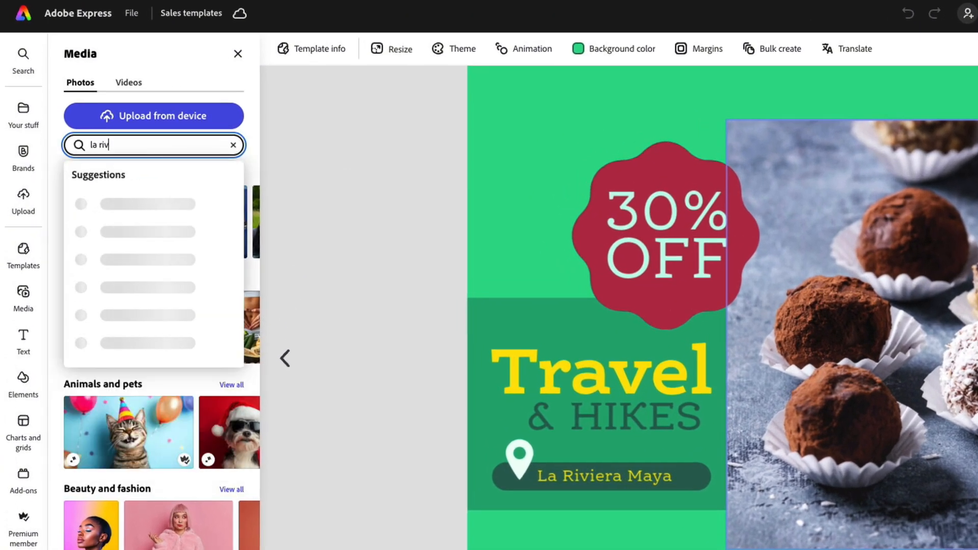
type("era maya")
key("Return")
Step: Replace the truffle photo with the stock picture of a wooden jungle walkway beside turquoise water and give it rounded corners
scroll(174, 315, "down", 5)
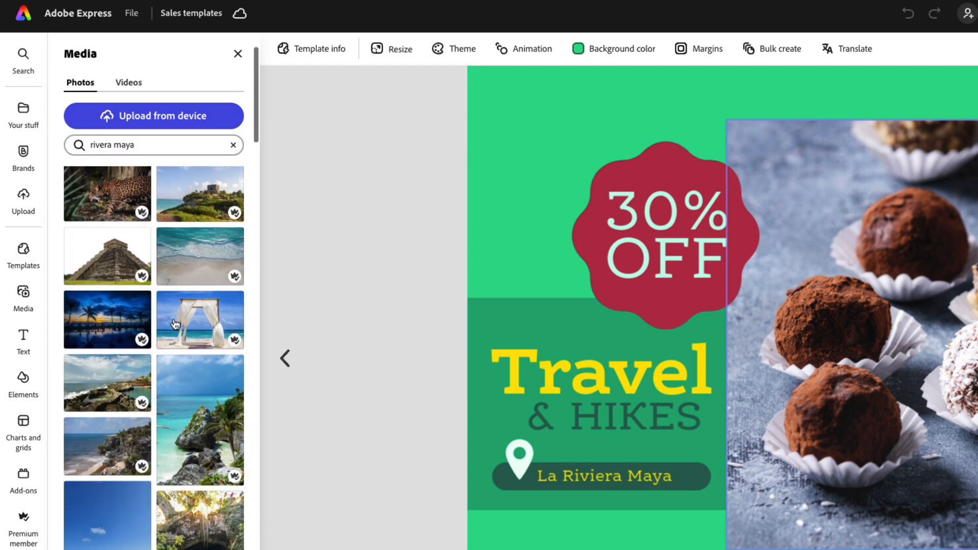
scroll(174, 324, "down", 4)
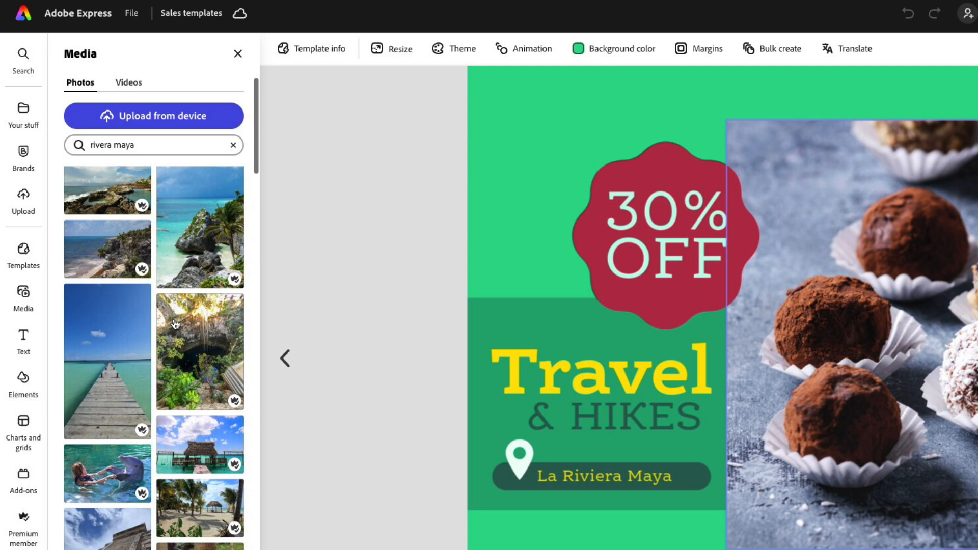
scroll(175, 324, "down", 6)
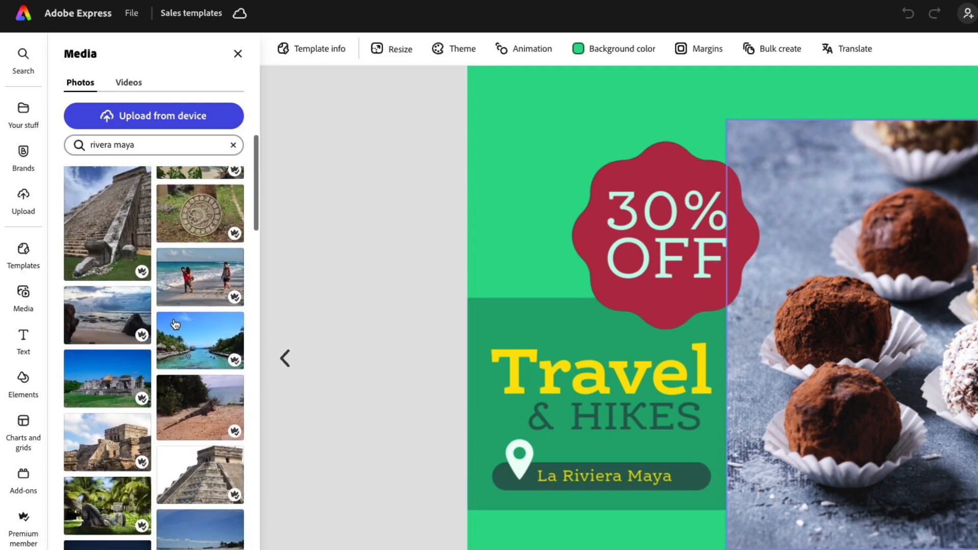
scroll(174, 324, "down", 6)
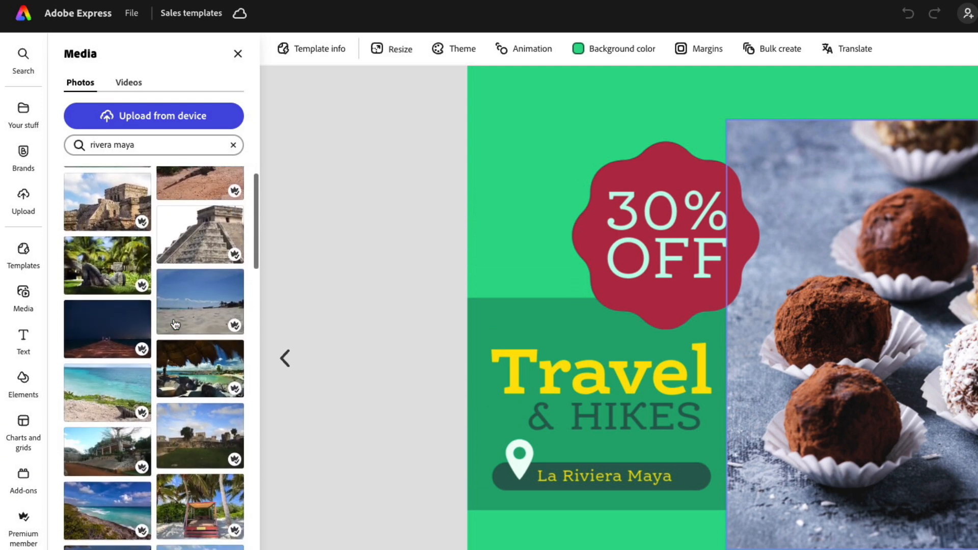
scroll(179, 326, "down", 7)
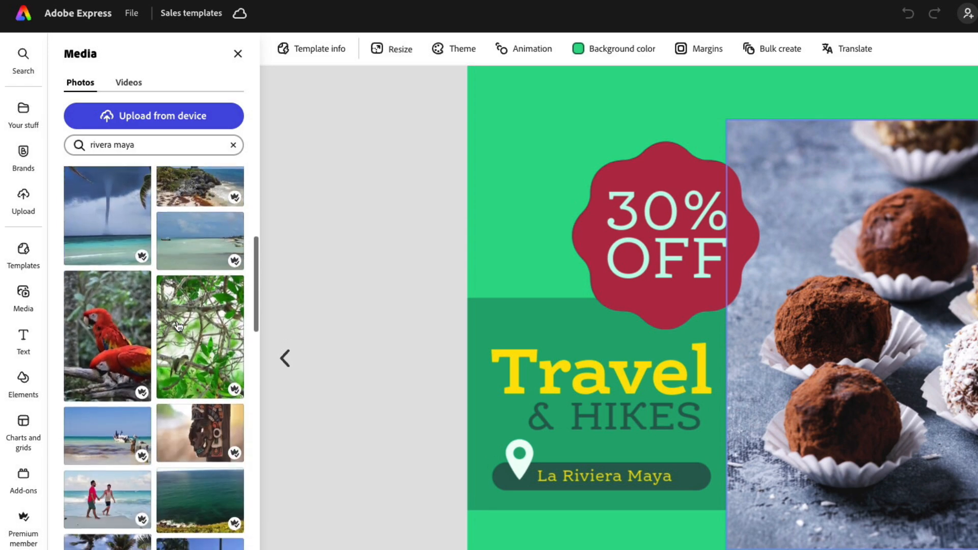
scroll(178, 325, "down", 6)
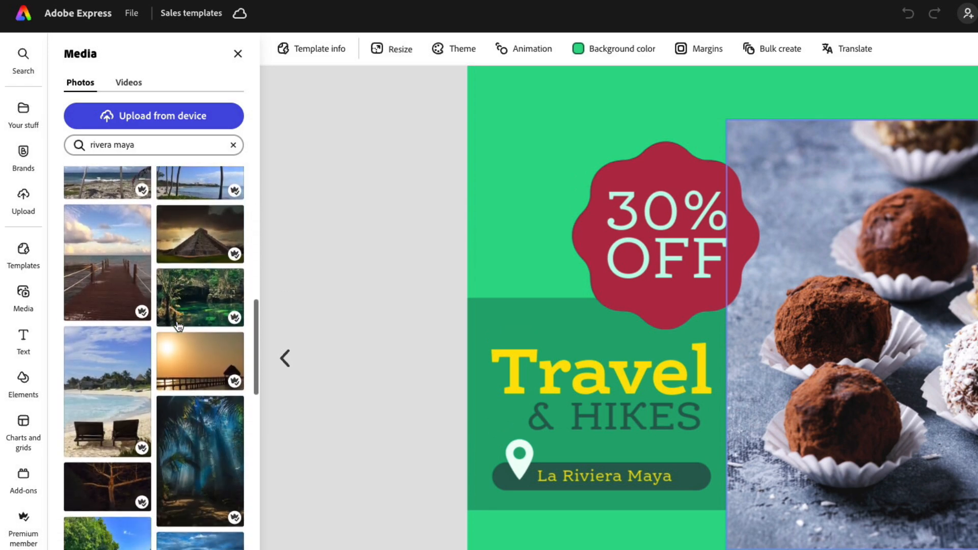
scroll(179, 326, "down", 5)
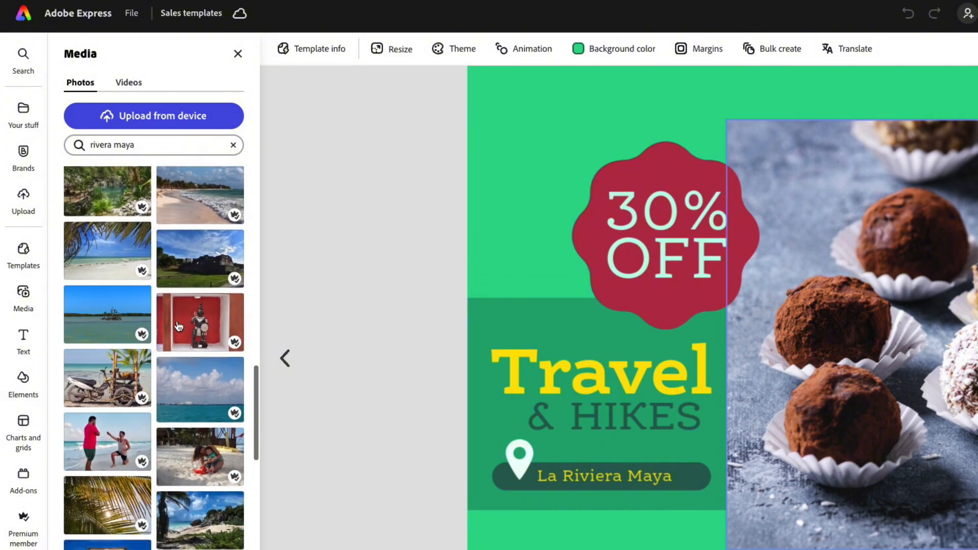
scroll(178, 326, "down", 1)
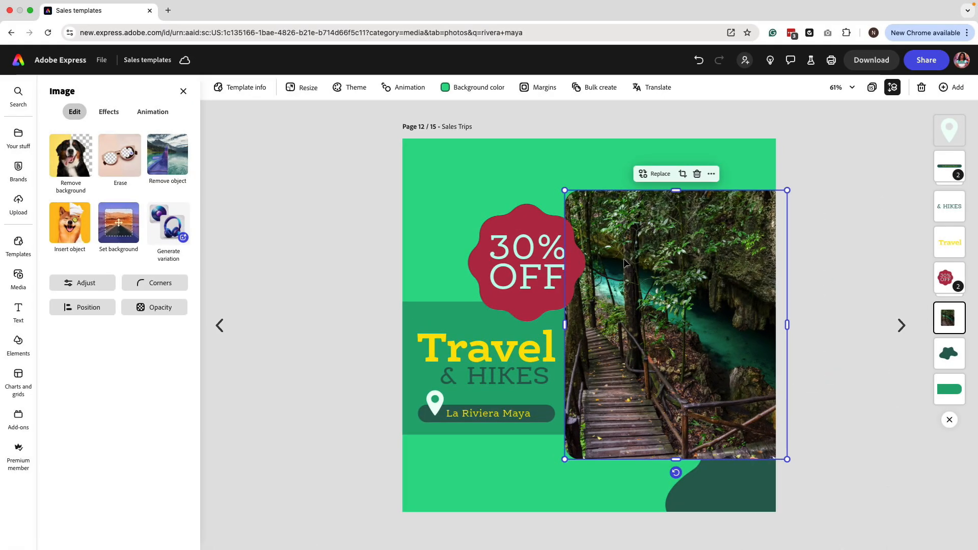
left_click(824, 248)
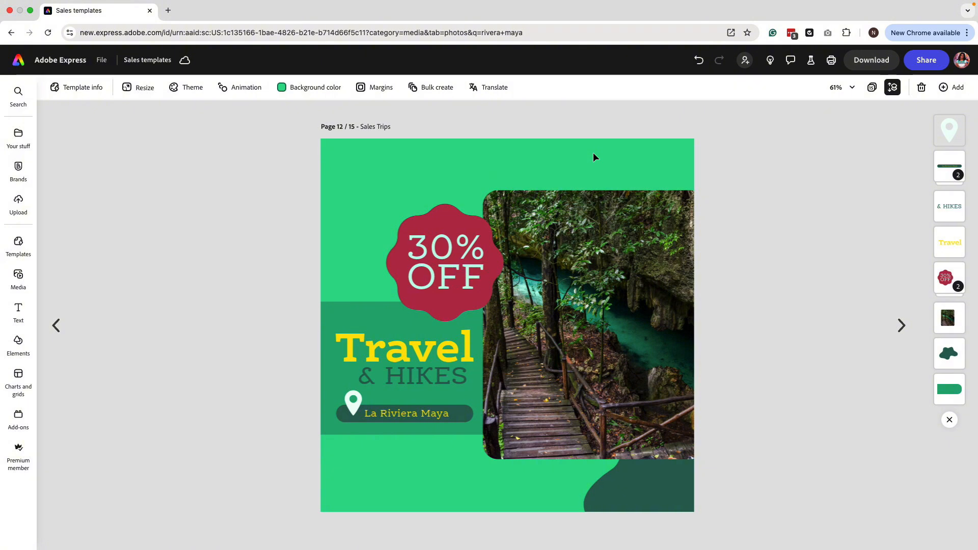
key("super+plus")
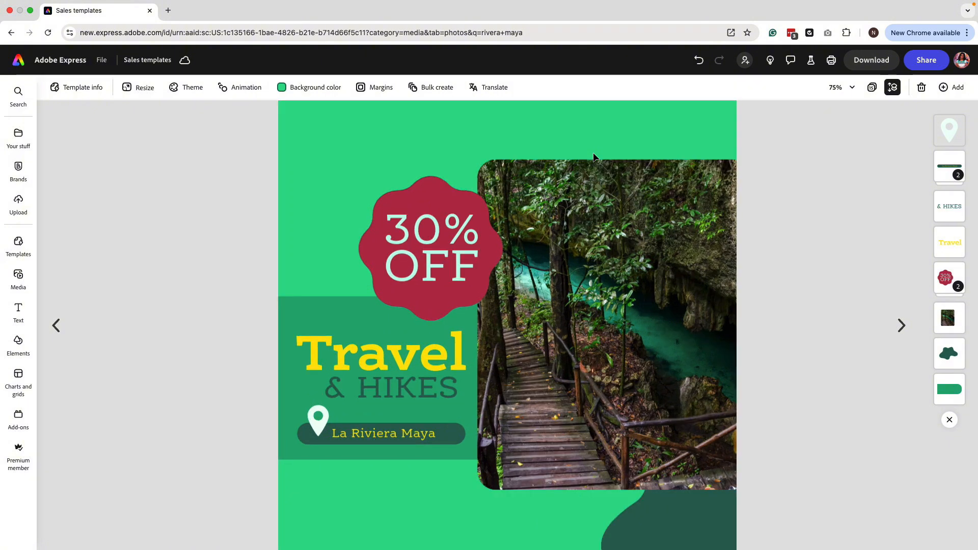